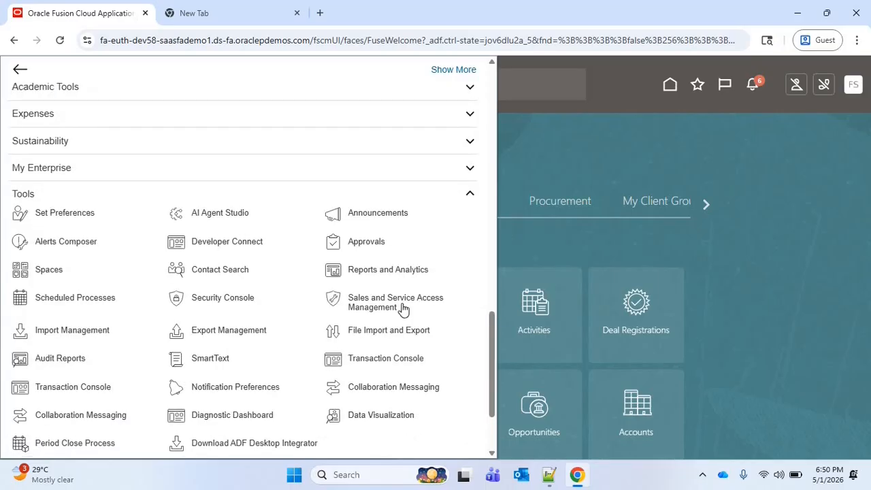
# - Start a new business object in AI Agent Studio with family FIN and product Payables
pyautogui.click(221, 215)
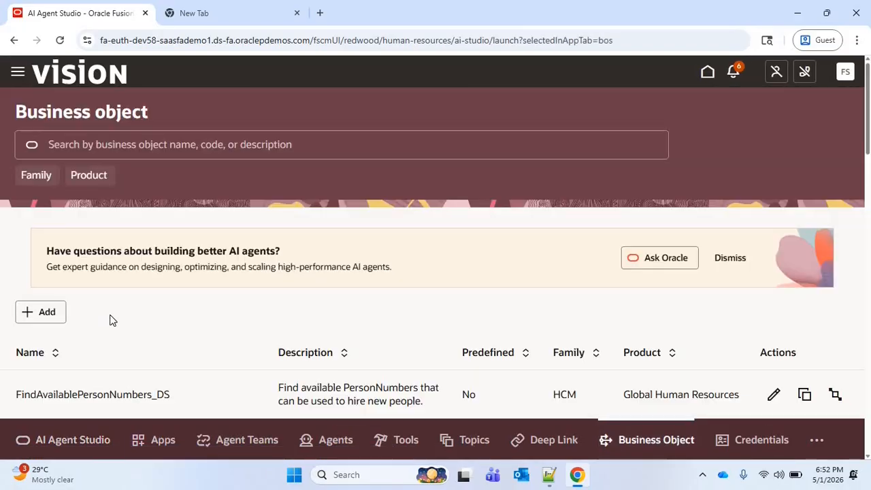
pyautogui.click(41, 315)
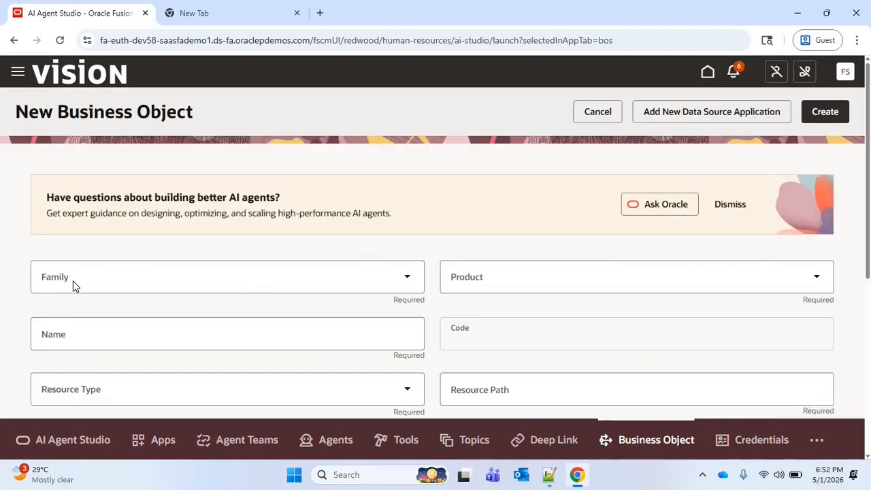
pyautogui.click(73, 281)
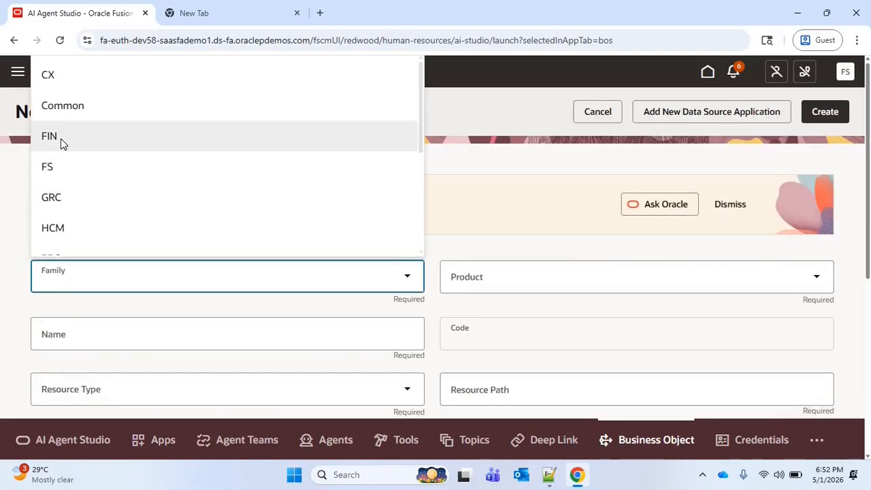
pyautogui.click(60, 138)
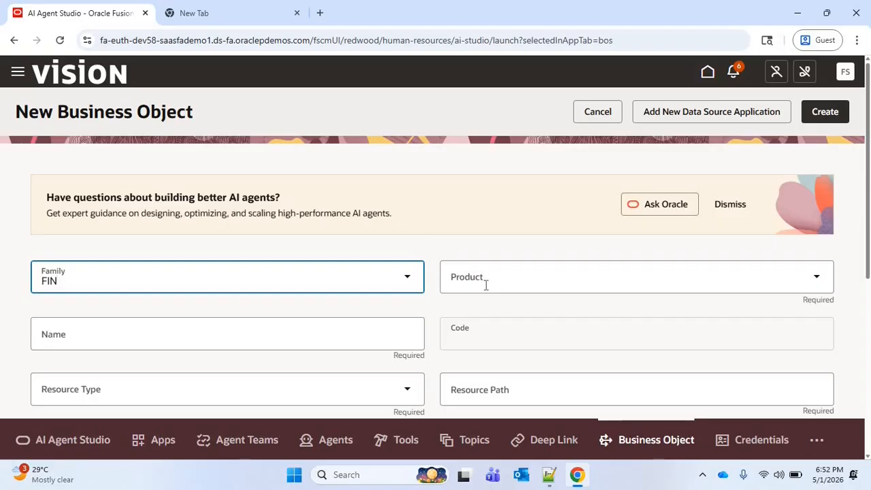
pyautogui.click(485, 285)
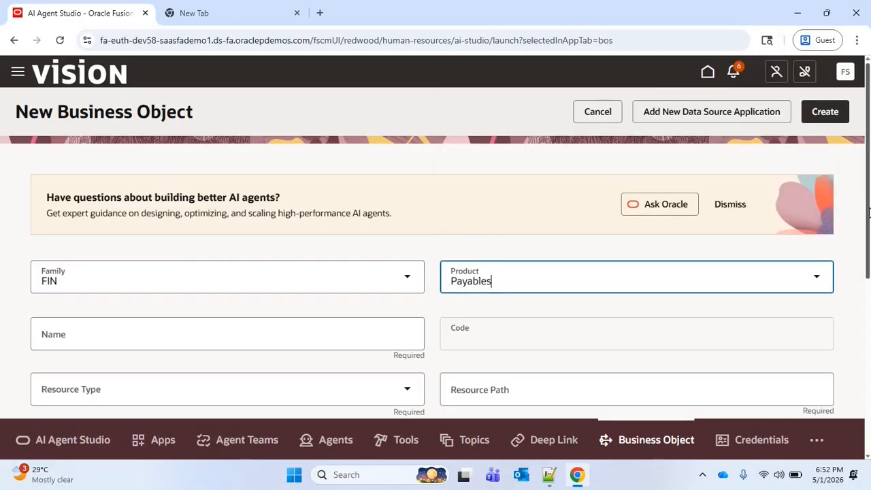
# - Name the business object AP Invoice Business Object 1 and set its resource type to Monolith resource
pyautogui.scroll(-2, 113, 247)
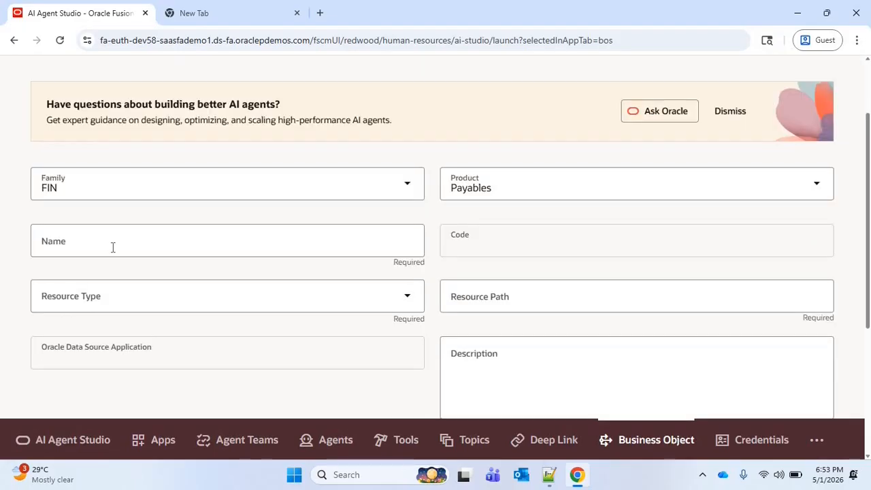
pyautogui.click(111, 246)
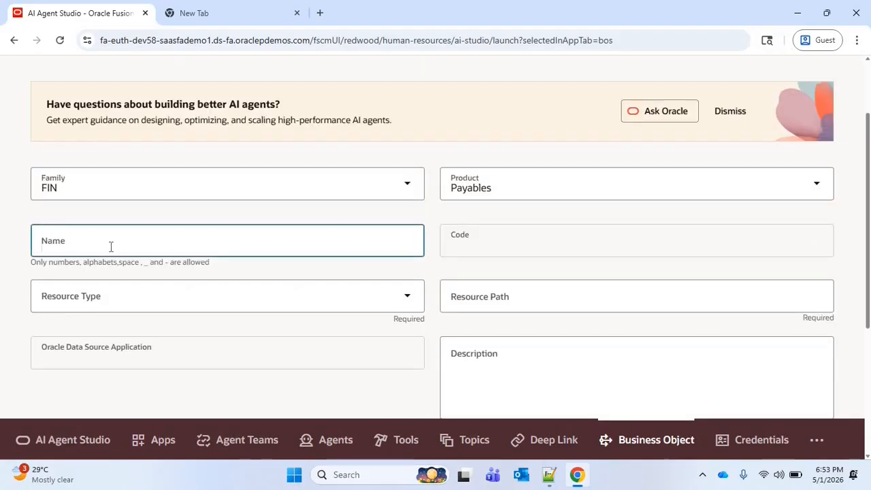
pyautogui.write('AP Invoice Business Object 1')
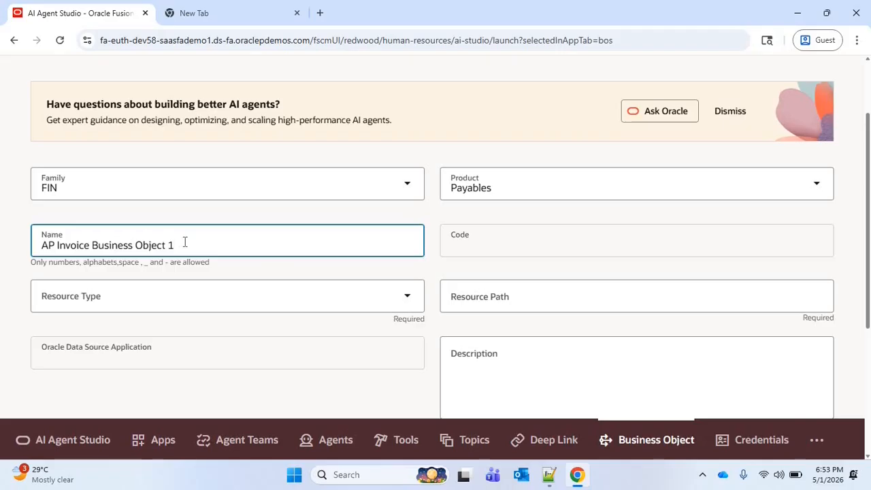
pyautogui.click(519, 251)
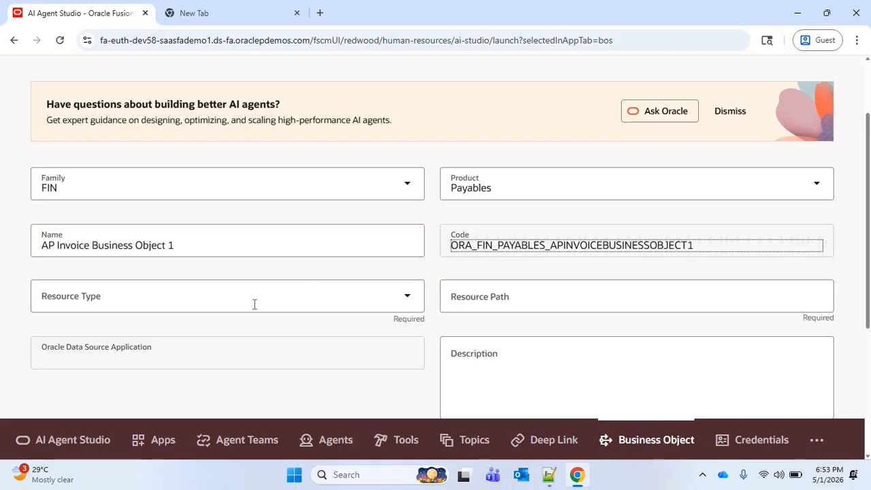
pyautogui.scroll(-1, 296, 300)
pyautogui.click(270, 212)
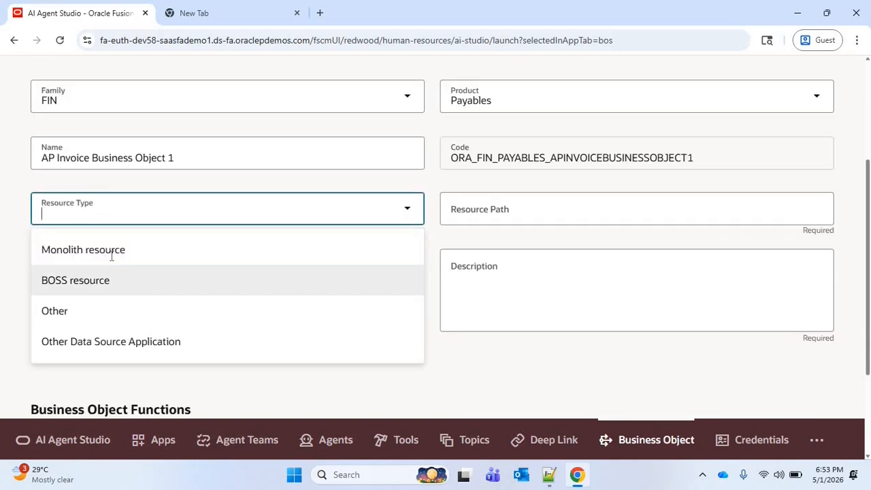
pyautogui.click(407, 238)
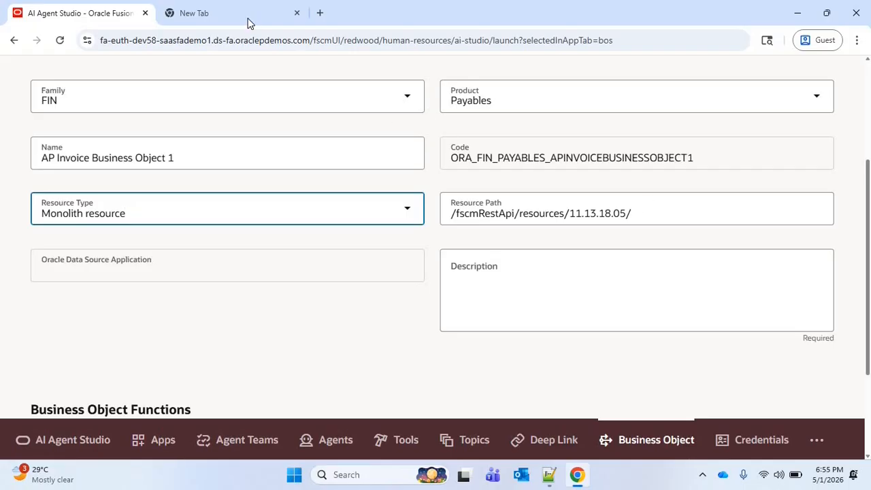
# - Search the web for "Ap Invoice Rest API Oracle ERP" and open Oracle's 26A Financials Invoices REST API documentation in a new tab
pyautogui.click(218, 19)
pyautogui.write('acle ERP')
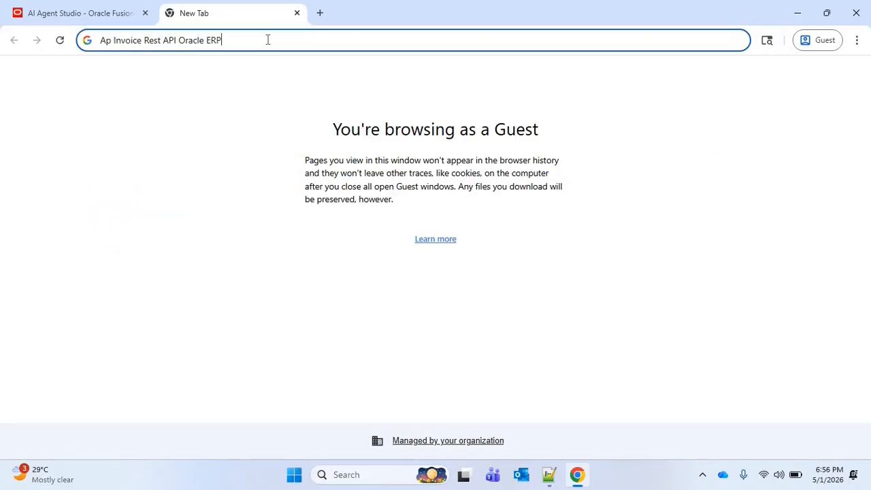
pyautogui.press('Return')
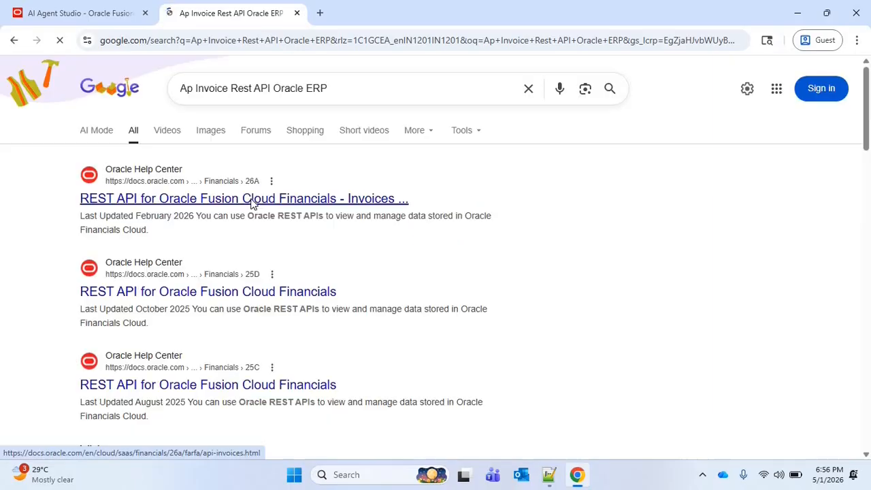
pyautogui.rightClick(306, 199)
pyautogui.click(316, 215)
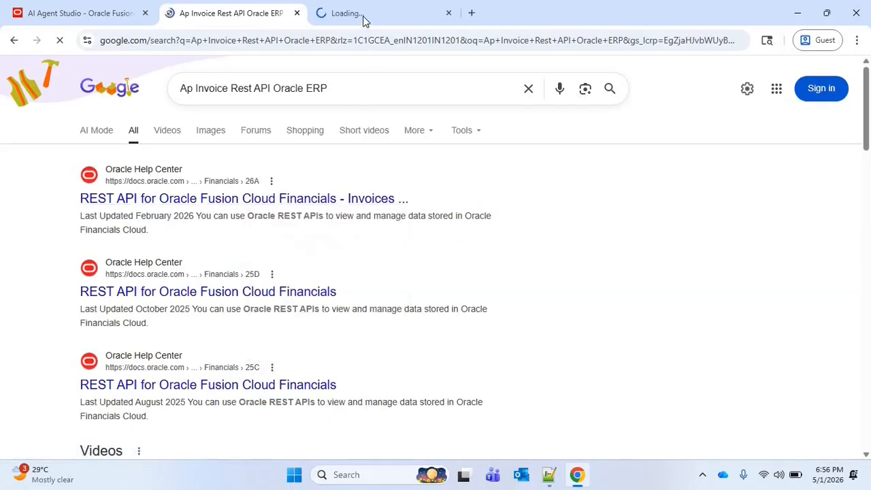
pyautogui.click(362, 16)
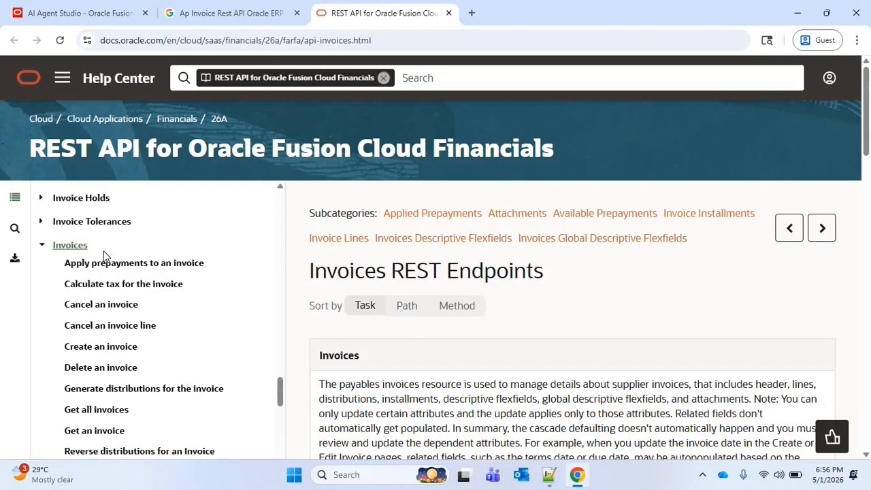
# - Open the Get all invoices endpoint documentation and copy its path, /fscmRestApi/resources/11.13.18.05/invoices
pyautogui.click(112, 415)
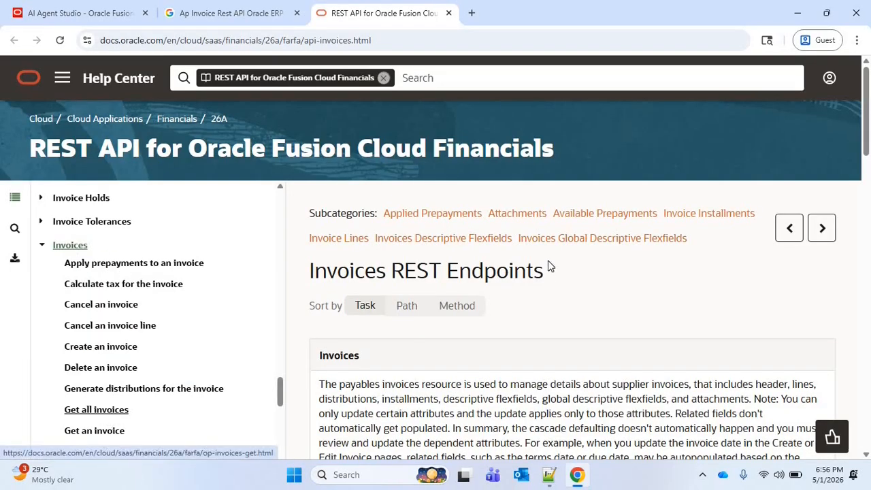
pyautogui.scroll(-2, 549, 266)
pyautogui.moveTo(528, 145); pyautogui.dragTo(309, 147)
pyautogui.hotkey('ctrl', 'c')
pyautogui.rightClick(371, 154)
# - Replace the business object's resource path with the copied path and enter the description "This is the business object to get payables invoice details"
pyautogui.click(124, 12)
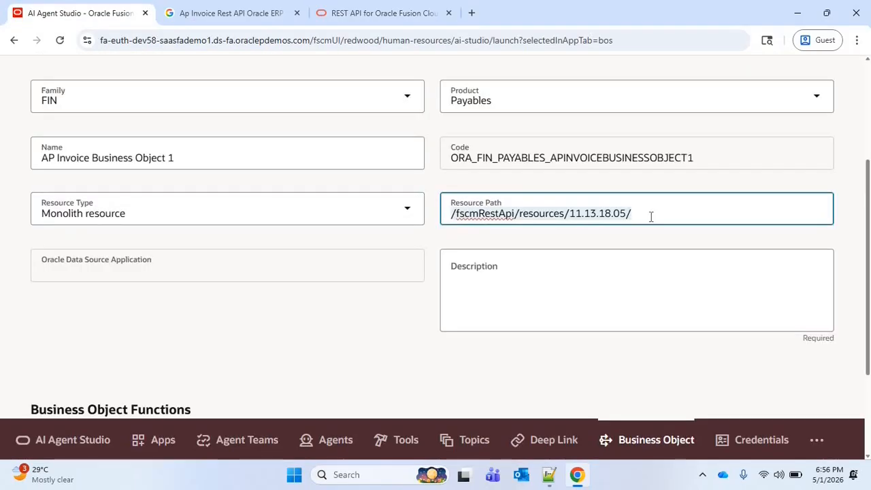
pyautogui.hotkey('ctrl', 'v')
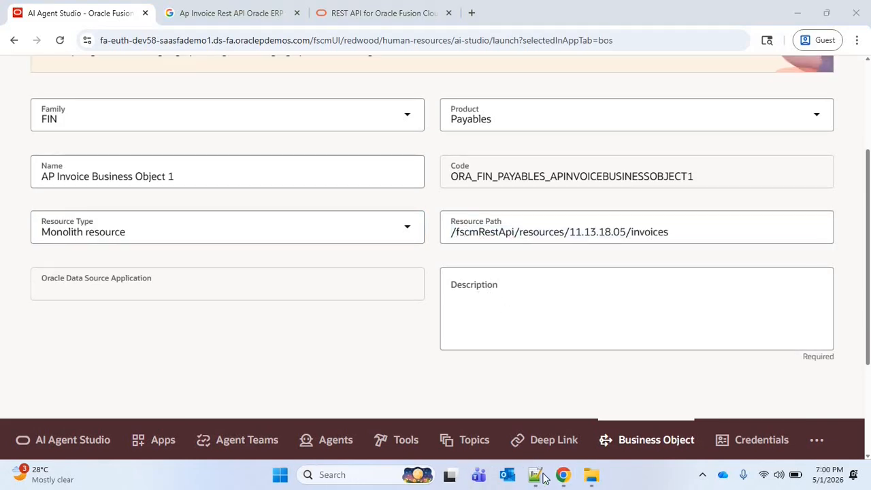
pyautogui.click(535, 305)
pyautogui.write('This is the business object to get payables invoice details')
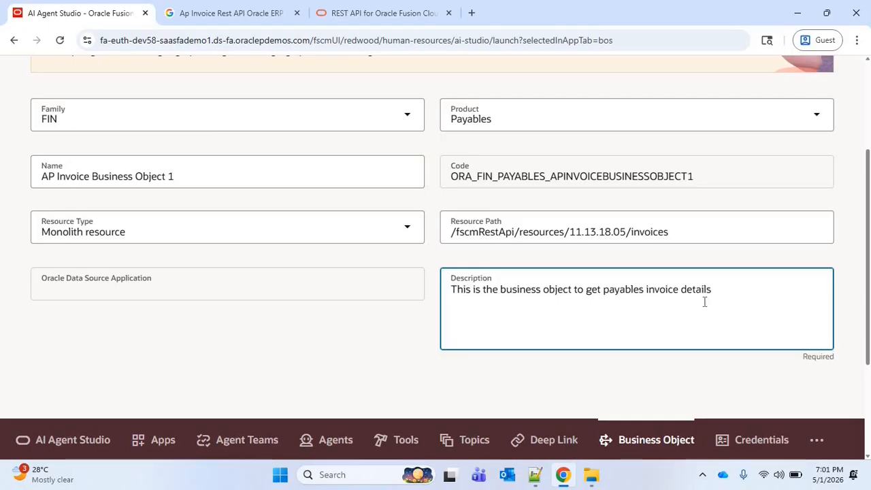
# - Add a business object function named Get_Invoice with description "Get Payables Invoice" and operation type HTTP GET
pyautogui.scroll(-3, 863, 340)
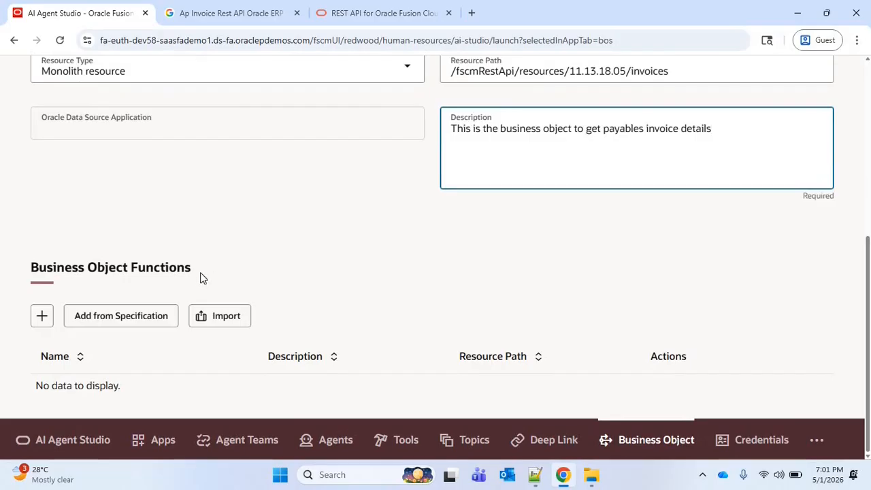
pyautogui.click(44, 316)
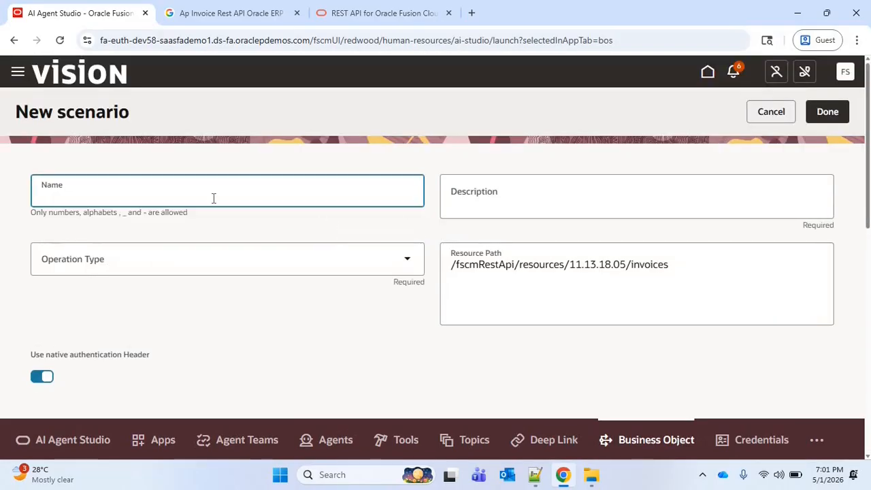
pyautogui.write('Get_Invoice')
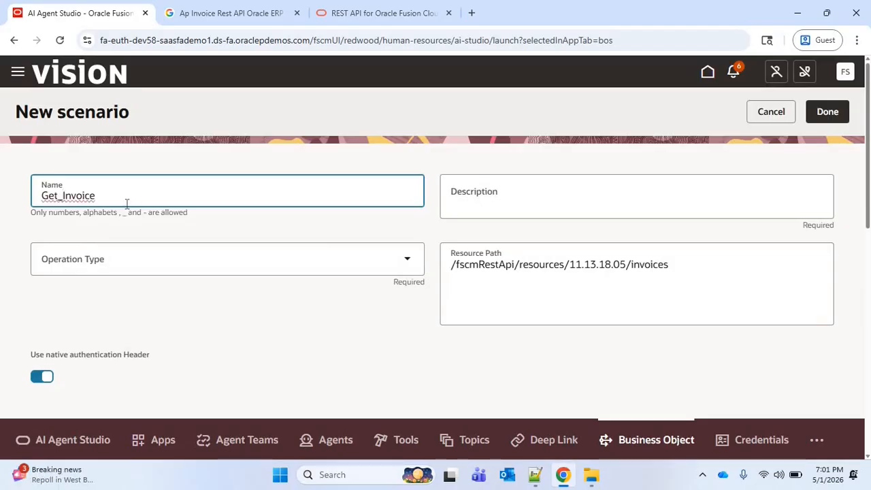
pyautogui.click(482, 200)
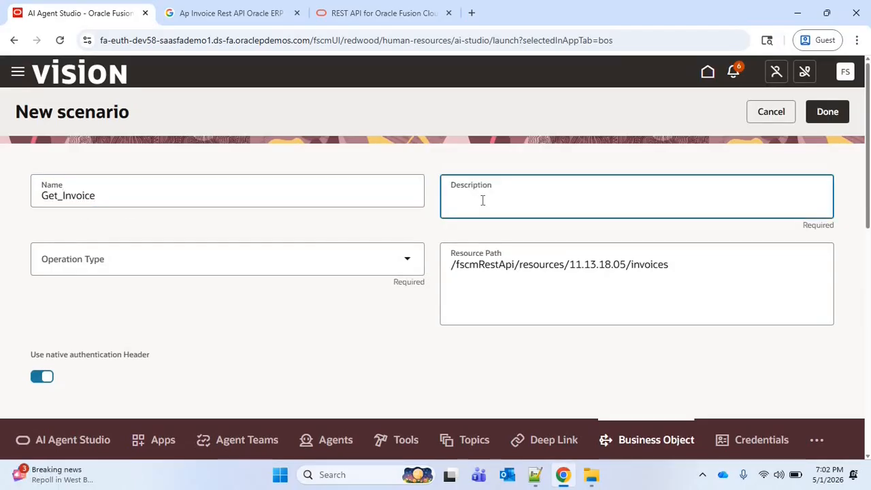
pyautogui.write('Get Payables Invoice')
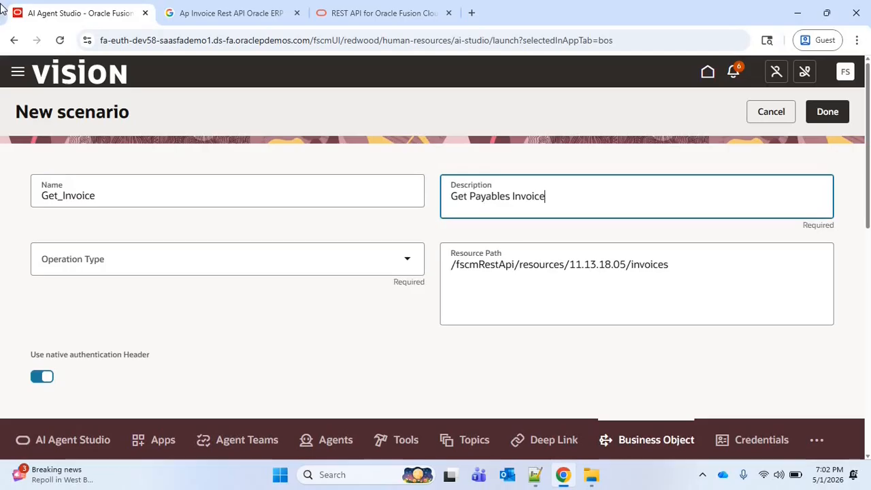
pyautogui.click(167, 266)
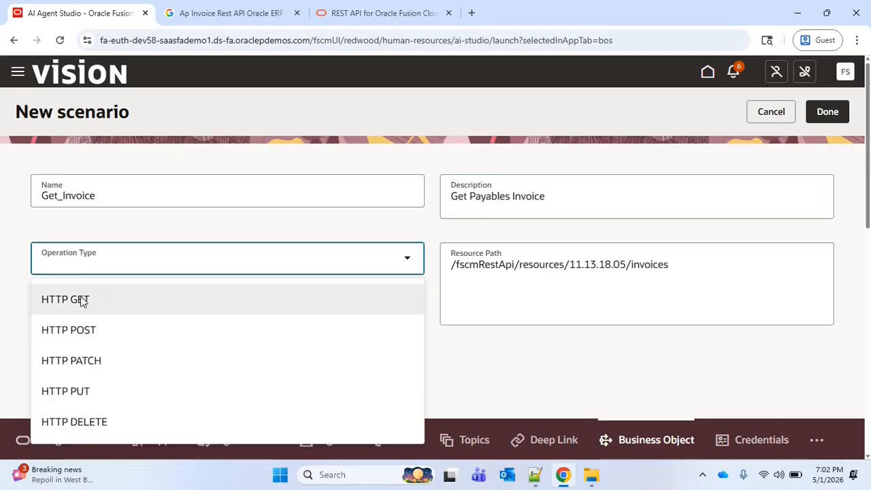
pyautogui.click(303, 309)
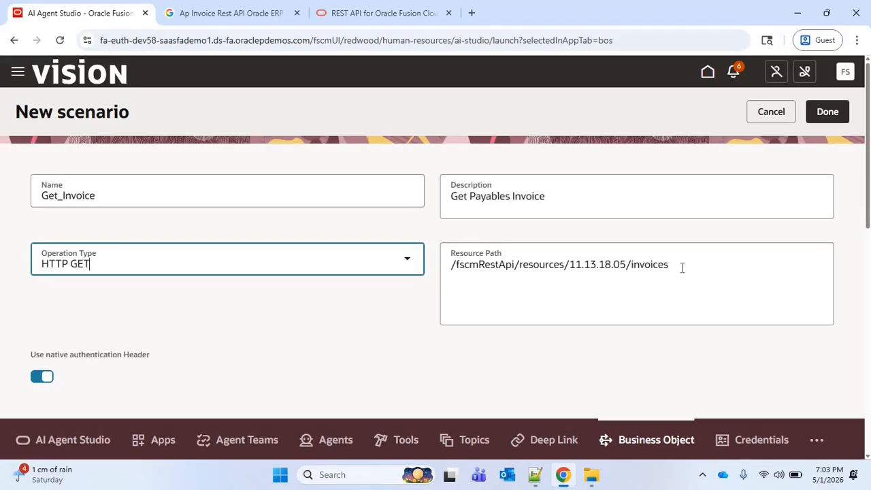
# - Check the q query parameter's format in the Get all invoices documentation and append ?q= to the function's resource path
pyautogui.click(408, 13)
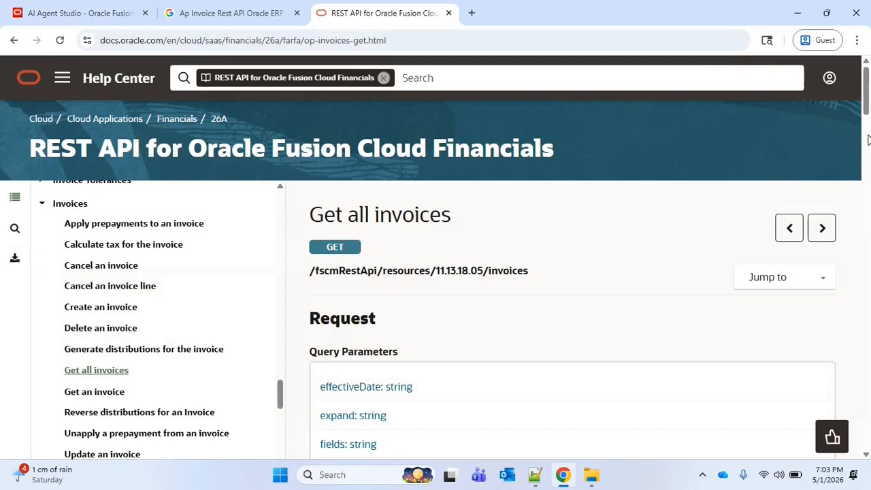
pyautogui.moveTo(867, 109); pyautogui.dragTo(867, 138)
pyautogui.scroll(-5, 341, 272)
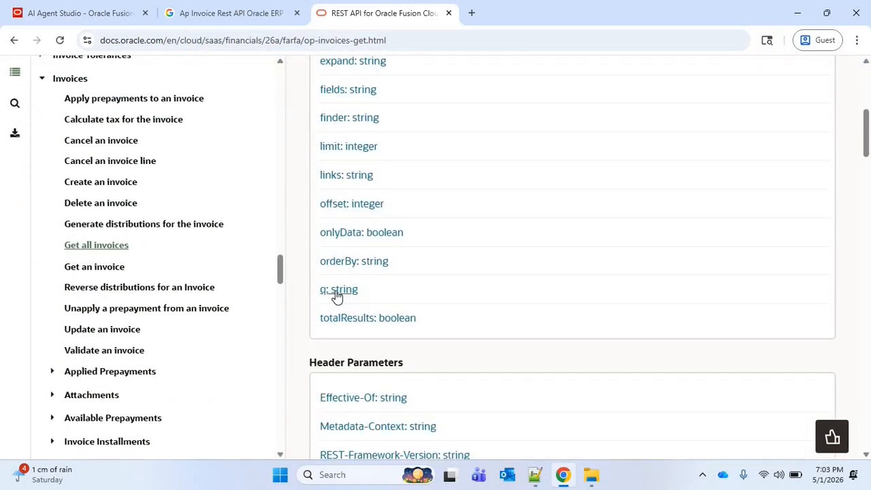
pyautogui.click(337, 290)
pyautogui.scroll(-2, 680, 272)
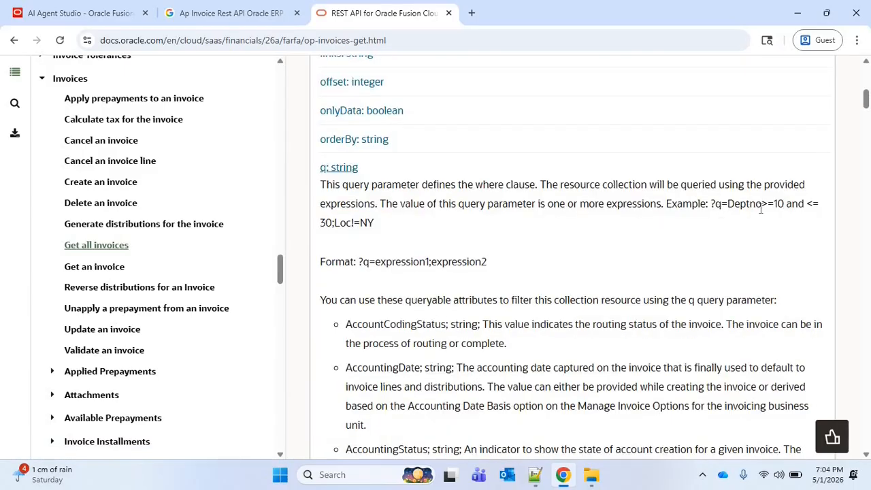
pyautogui.moveTo(710, 204); pyautogui.dragTo(768, 205)
pyautogui.click(80, 13)
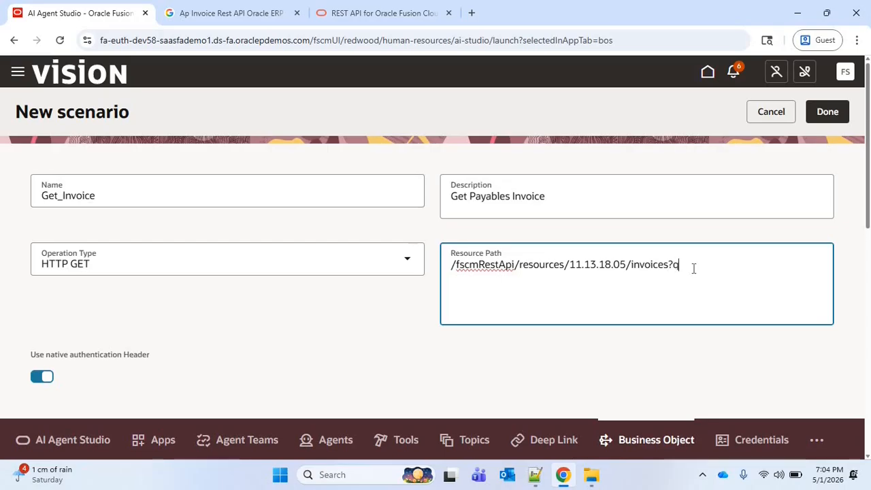
pyautogui.write('=')
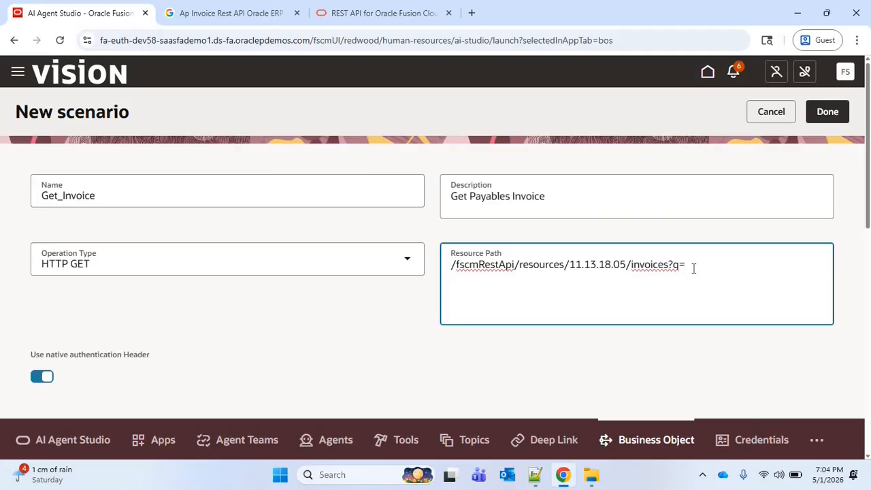
# - Find the InvoiceNumber attribute in the Get all invoices documentation and copy its name
pyautogui.click(359, 8)
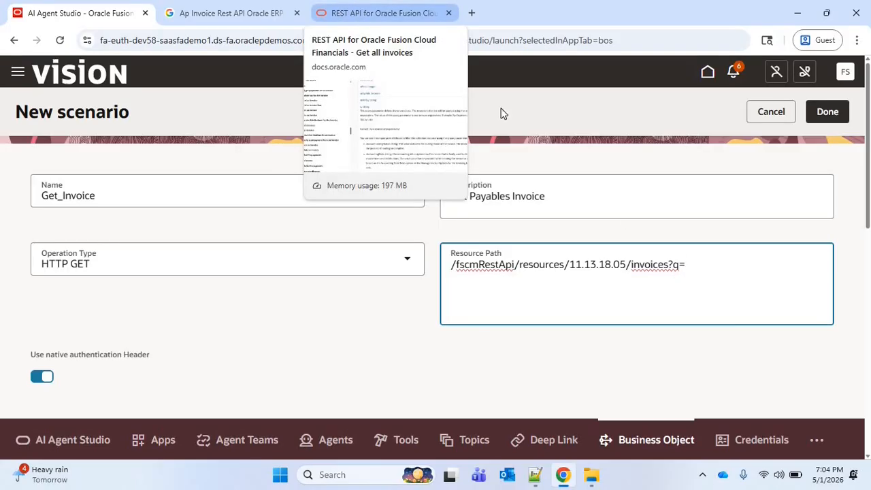
pyautogui.moveTo(866, 104); pyautogui.dragTo(866, 206)
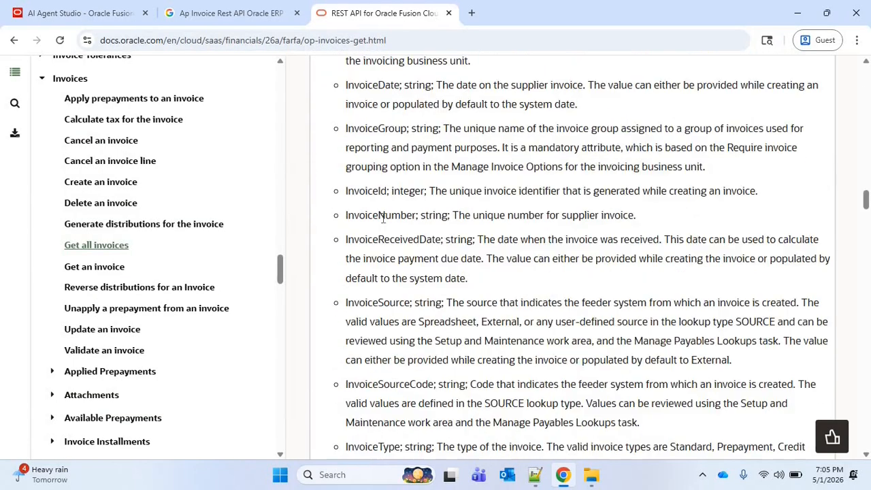
pyautogui.doubleClick(382, 217)
pyautogui.hotkey('ctrl', 'c')
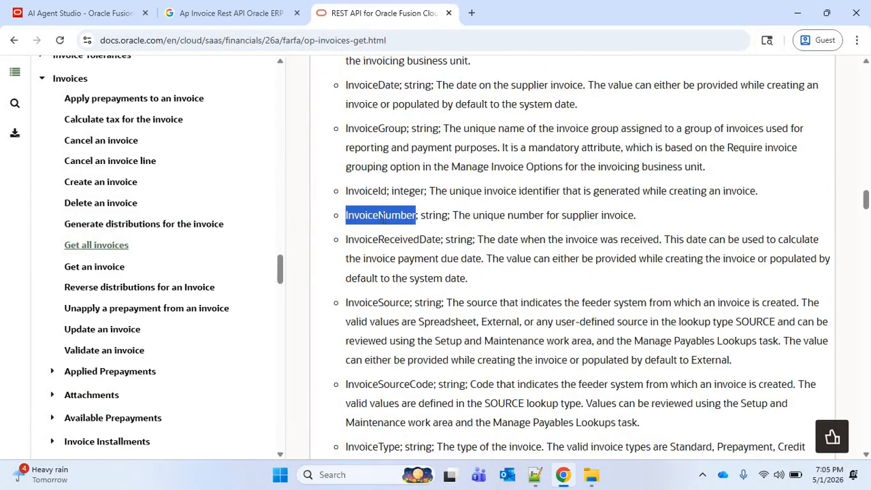
# - Complete the Get_Invoice function's resource path in AI Agent Studio by appending InvoiceNumber='{invoicenumber}' to ?q=
pyautogui.click(137, 7)
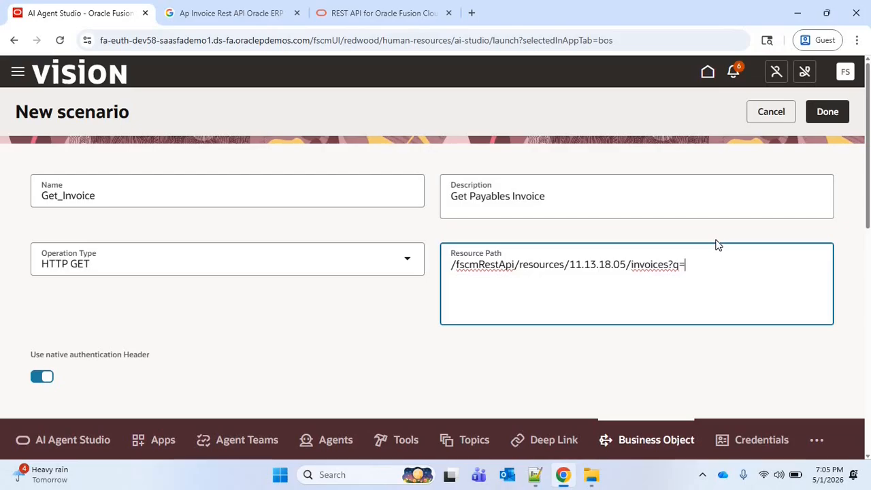
pyautogui.hotkey('ctrl', 'v')
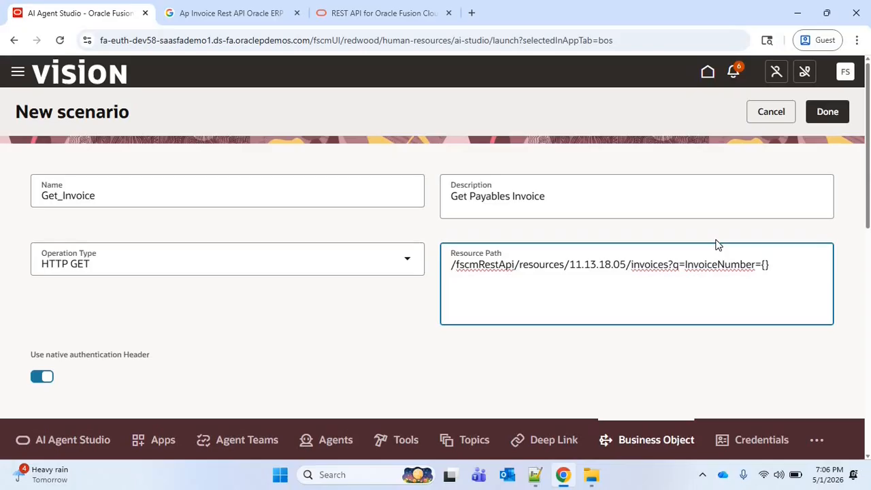
pyautogui.write('invoicenumber}')
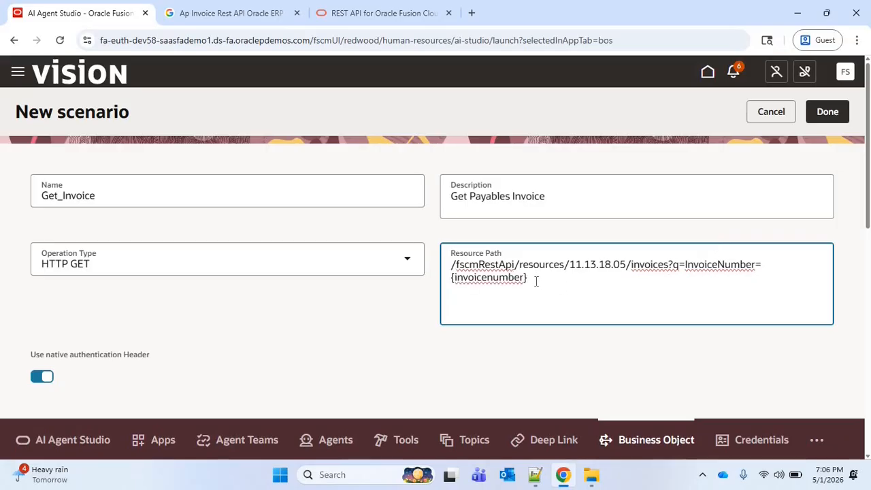
pyautogui.write("'")
pyautogui.press('Home')
pyautogui.write("'")
# - Edit the invoicenumber parameter of the function and set its description to "Invoice Number"
pyautogui.scroll(-1, 549, 288)
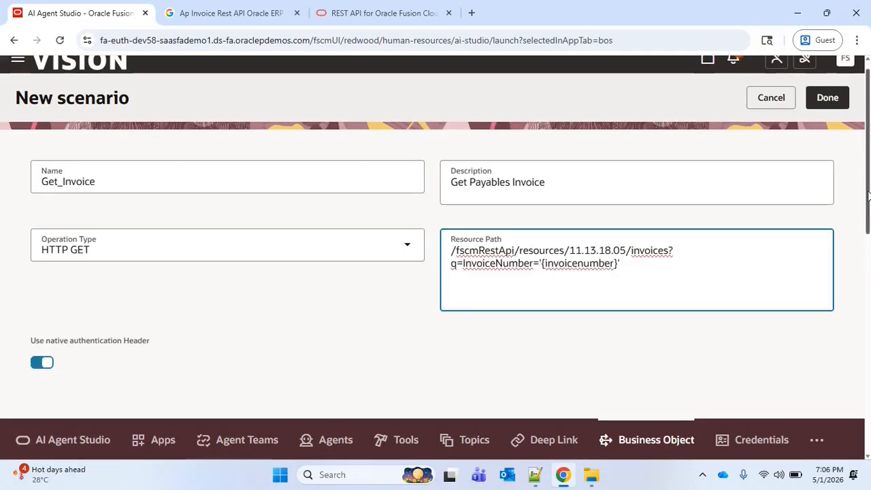
pyautogui.scroll(-6, 866, 236)
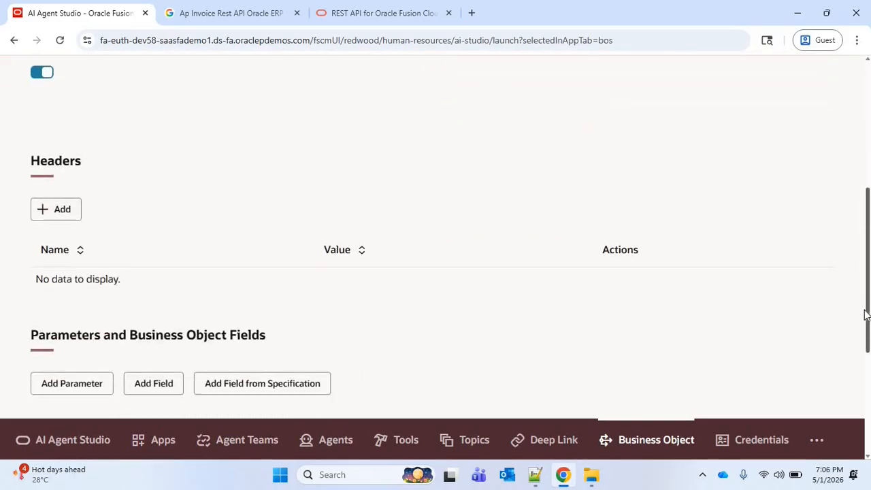
pyautogui.click(51, 246)
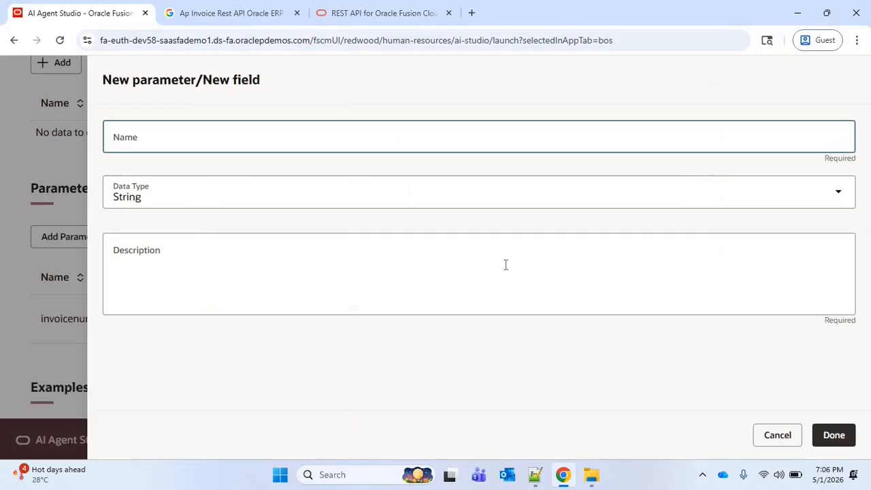
pyautogui.click(775, 437)
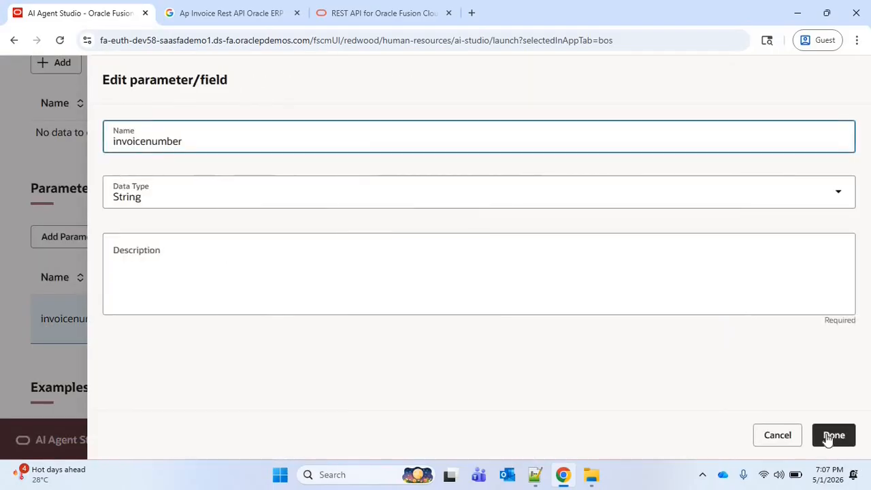
pyautogui.click(181, 270)
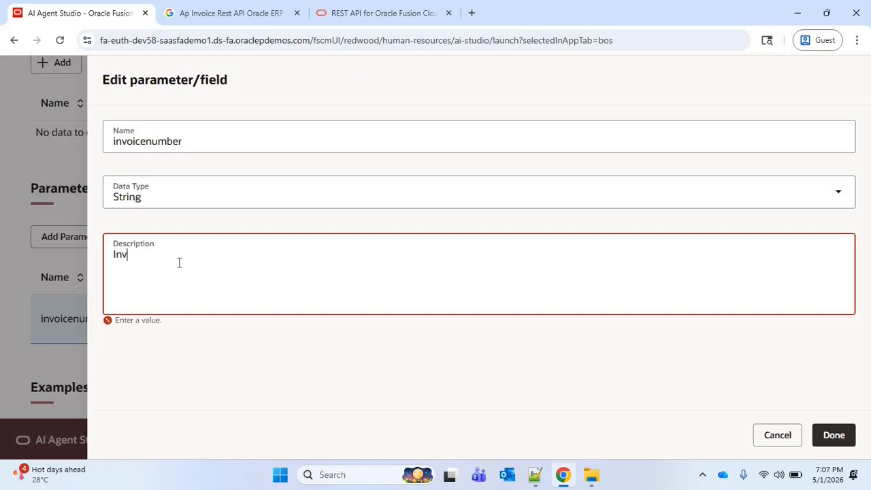
pyautogui.write('Invoice Number')
pyautogui.click(670, 347)
pyautogui.click(833, 435)
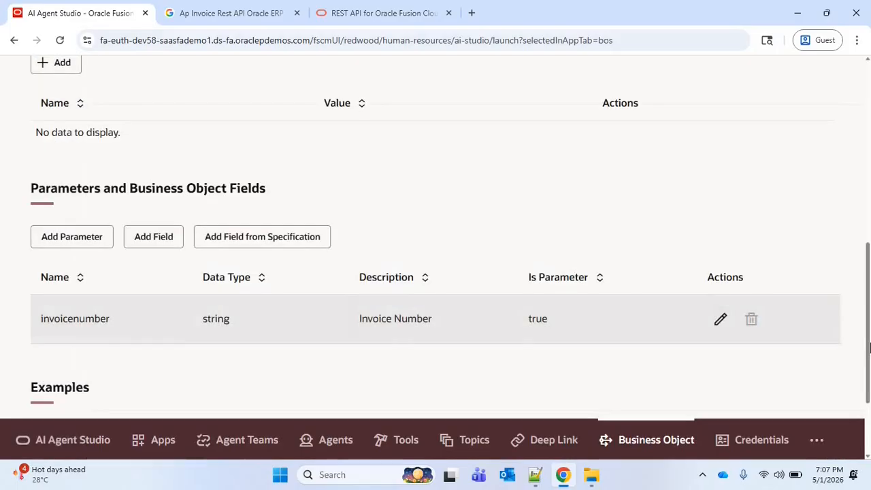
# - Finish the Get_Invoice function and create the AP Invoice Business Object 1 business object
pyautogui.scroll(10, 833, 204)
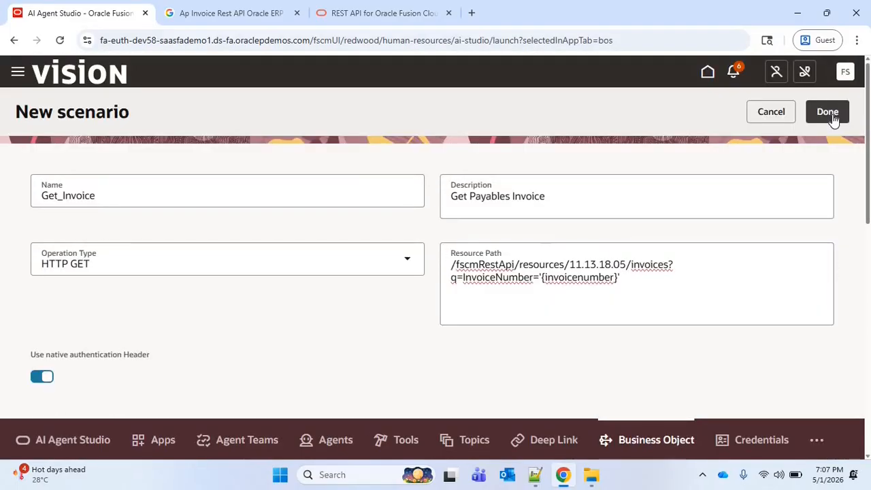
pyautogui.click(825, 116)
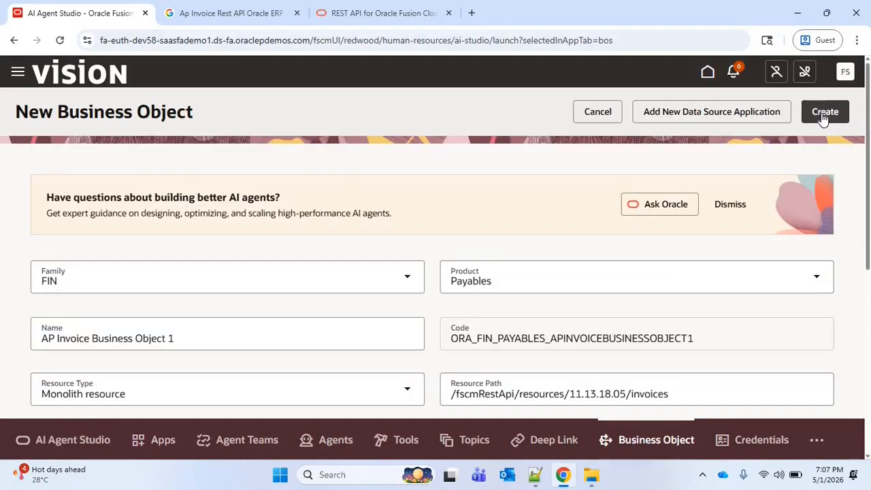
pyautogui.click(823, 116)
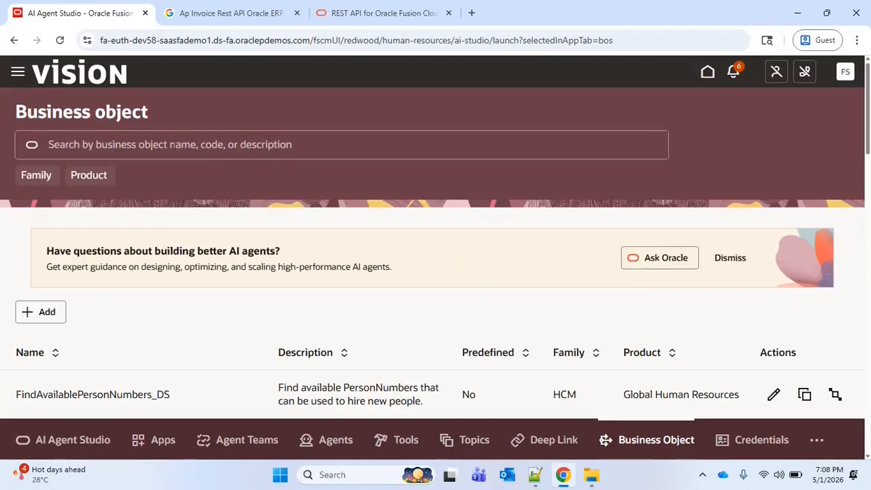
# - Search the business object list for "AP Invoice Business Object 1"
pyautogui.click(175, 150)
pyautogui.write('AP Invoice Business Object 1')
pyautogui.press('Return')
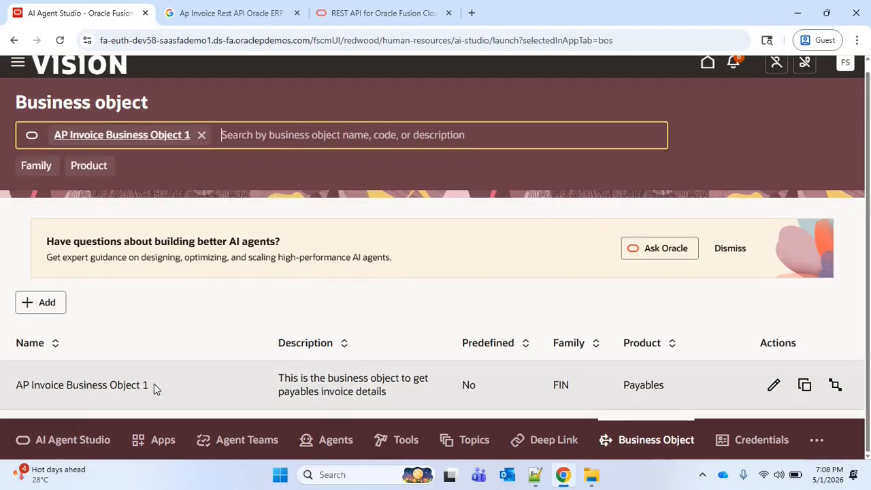
# - Copy the business object's name, AP Invoice Business Object 1, into the Notepad++ note after "Business Object :"
pyautogui.moveTo(149, 386); pyautogui.dragTo(8, 387)
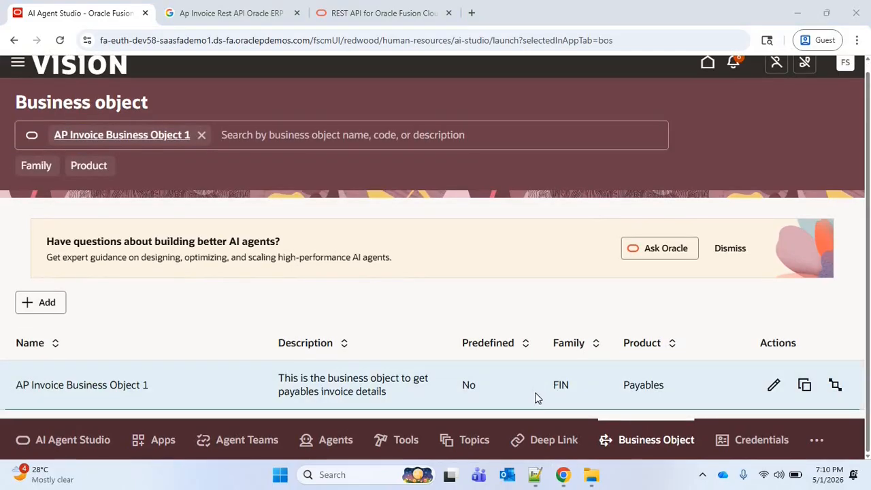
pyautogui.click(535, 475)
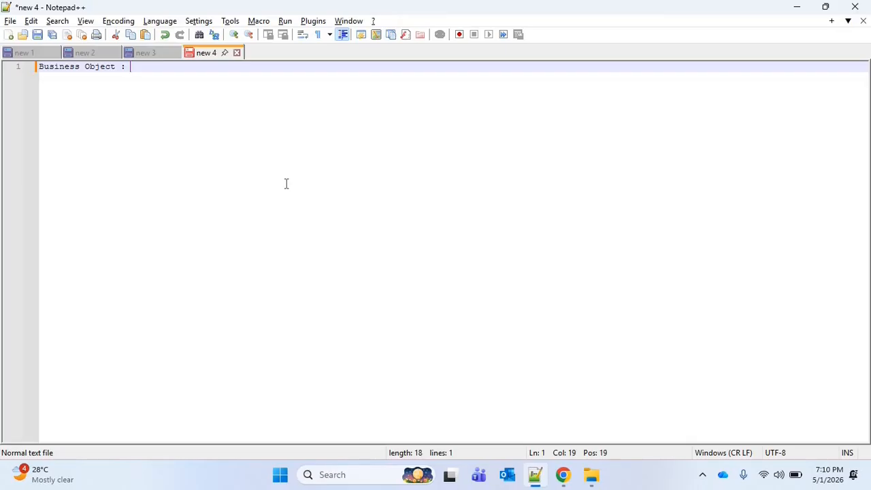
pyautogui.write('AP Invoice Business Object 1')
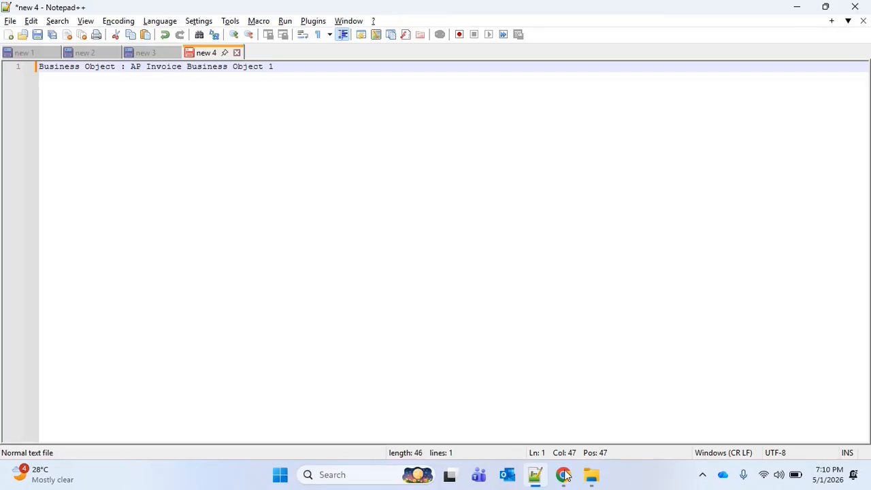
# - Switch back to AI Agent Studio and start a new tool of type Business Object named "AP Invoice Details Tool 1", filling in its tool code
pyautogui.hotkey('alt', 'Tab')
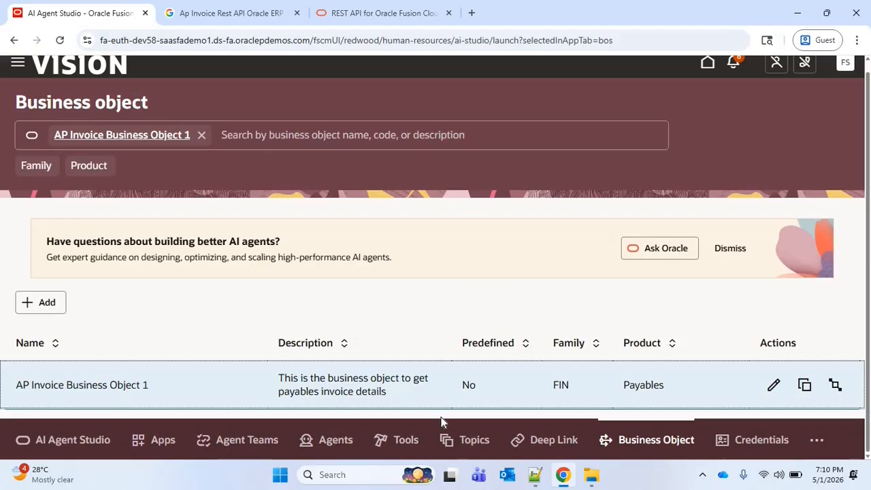
pyautogui.click(406, 441)
pyautogui.click(107, 313)
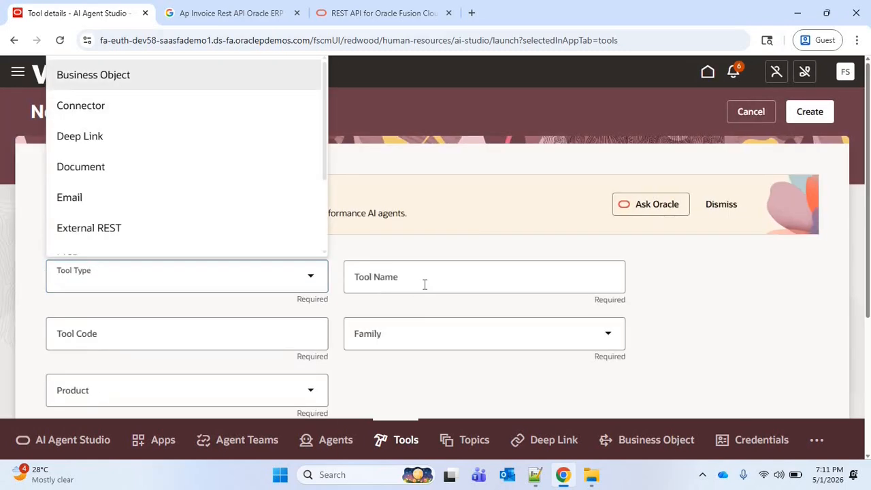
pyautogui.press('Return')
pyautogui.click(424, 284)
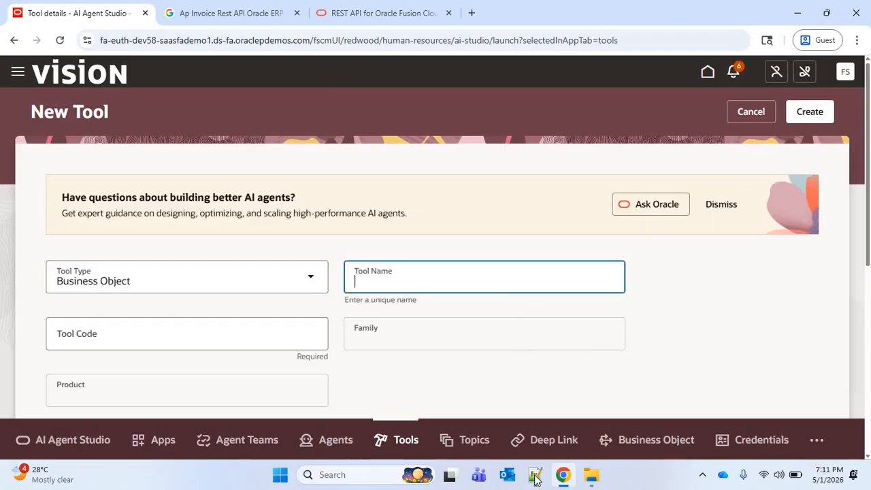
pyautogui.write('AP Invoice Details Tool 1')
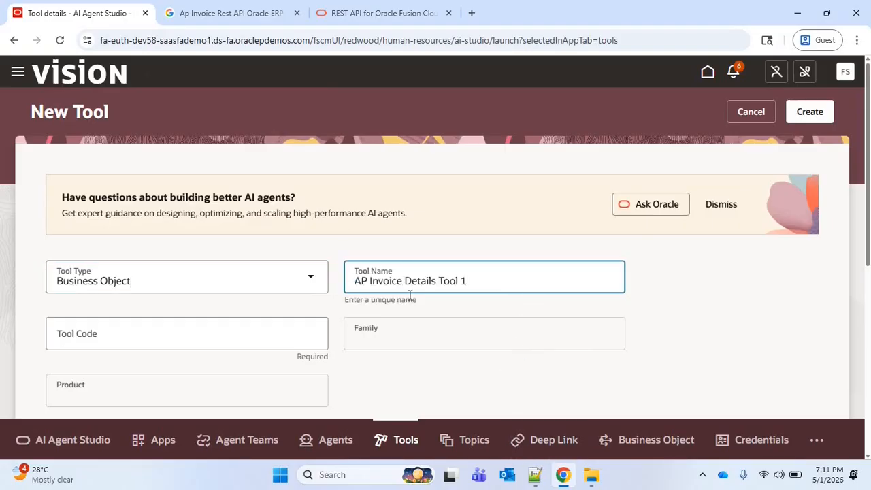
pyautogui.click(233, 339)
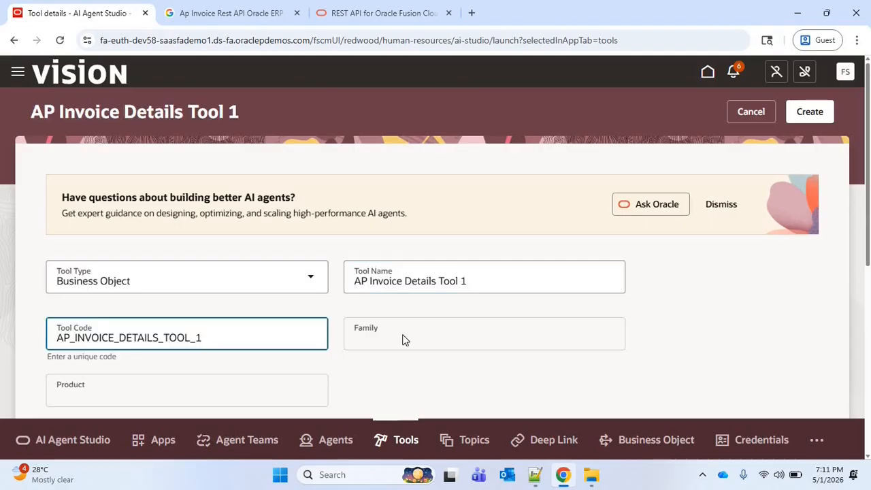
# - Enter the tool description "This is the business object tool to get payables invoice details"
pyautogui.scroll(-2, 306, 337)
pyautogui.click(161, 330)
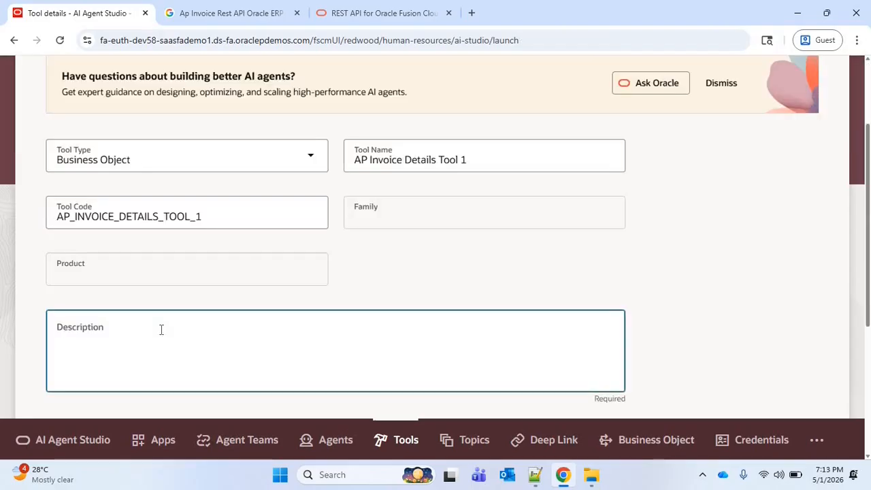
pyautogui.write('This is the business object tool to get payables invoice details')
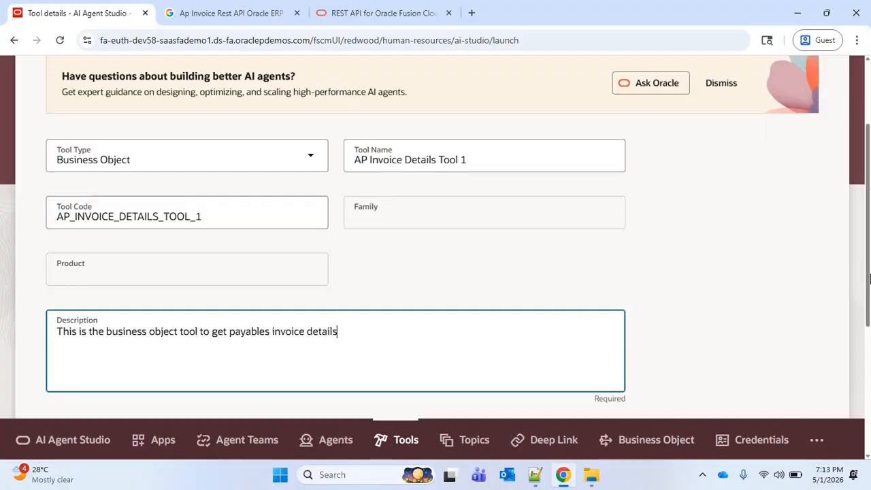
# - Search for AP Invoice Business Object 1 and add it to the tool as its business object
pyautogui.moveTo(869, 279); pyautogui.dragTo(869, 391)
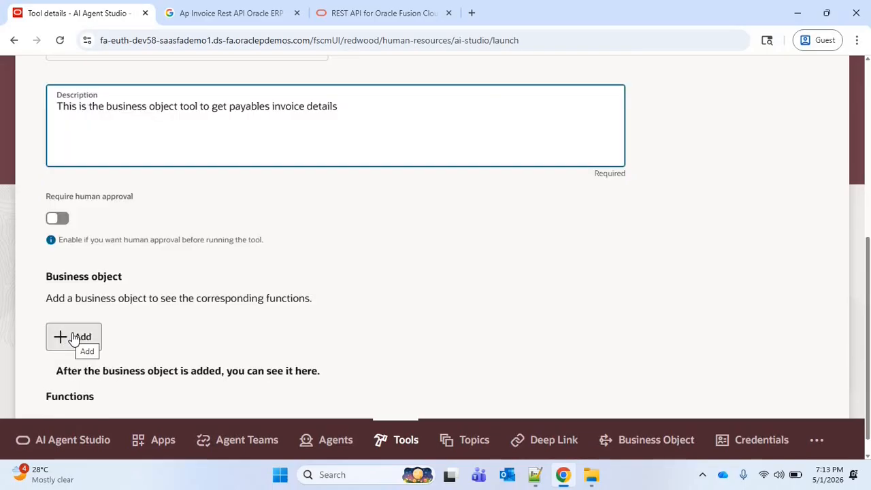
pyautogui.click(75, 338)
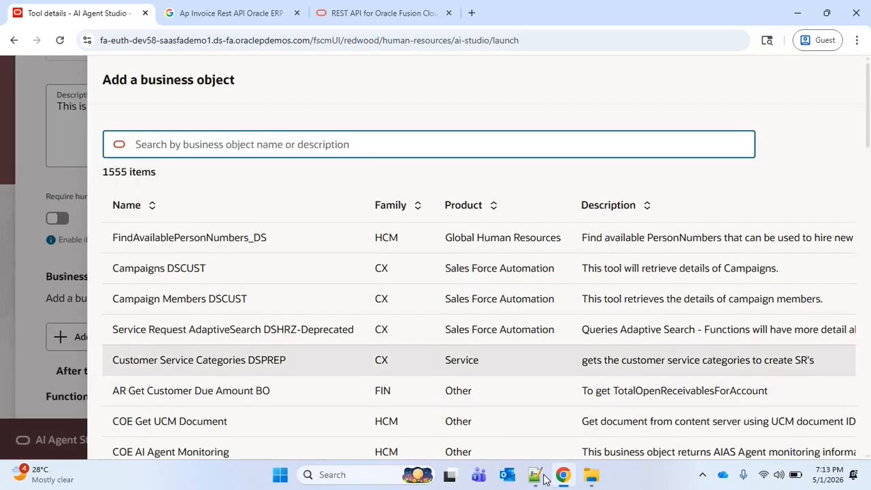
pyautogui.click(262, 144)
pyautogui.write('AP Invoice Business Object 1')
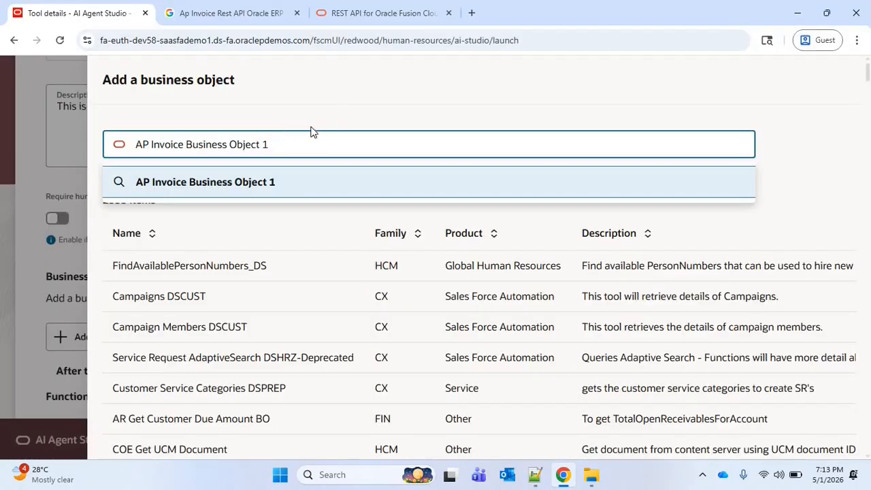
pyautogui.click(322, 188)
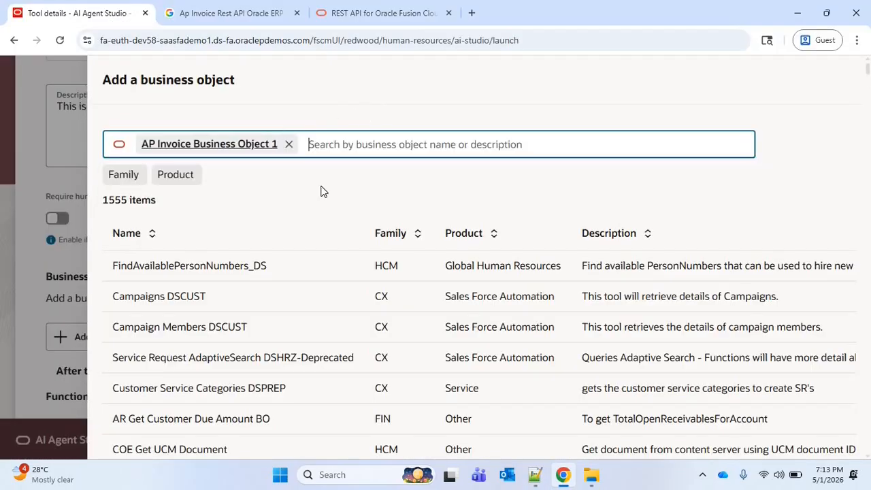
pyautogui.click(253, 267)
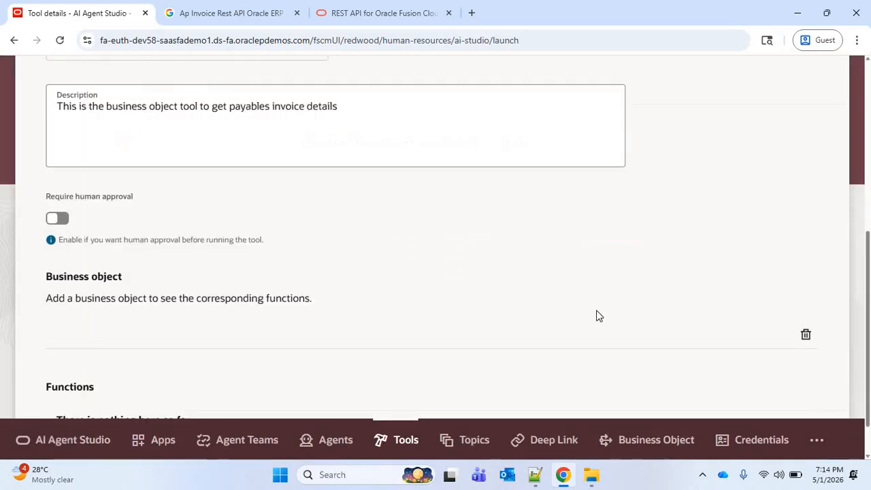
# - Select the Get_Invoice function for AP Invoice Details Tool 1 and create the tool
pyautogui.scroll(-2, 163, 376)
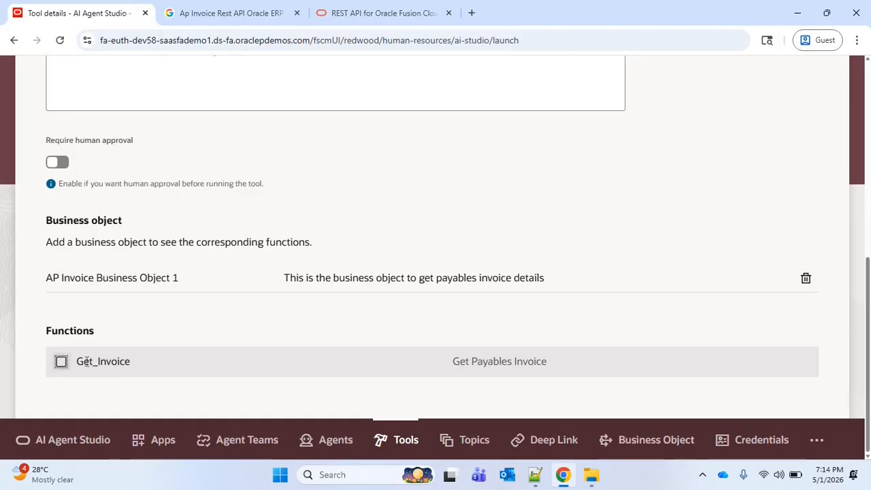
pyautogui.scroll(6, 535, 333)
pyautogui.tripleClick(468, 277)
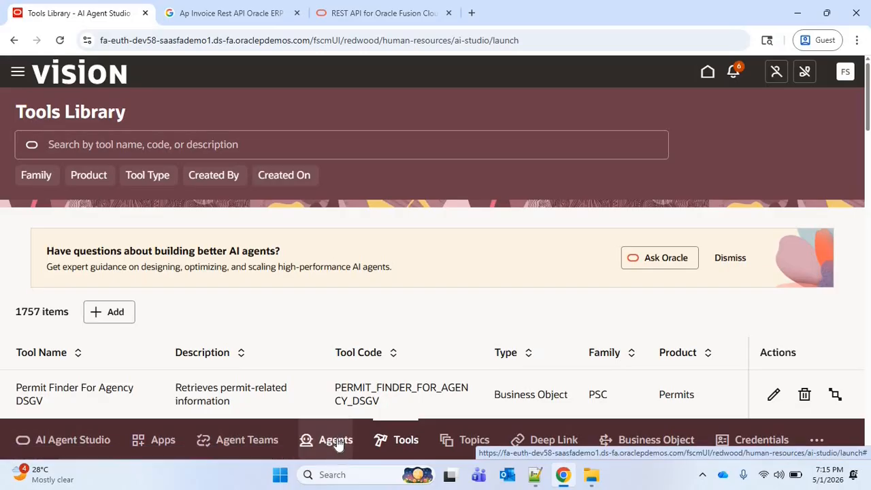
# - Start a new agent named "AP Invoice Worker Agent 1" with family FIN and product Payables
pyautogui.click(335, 441)
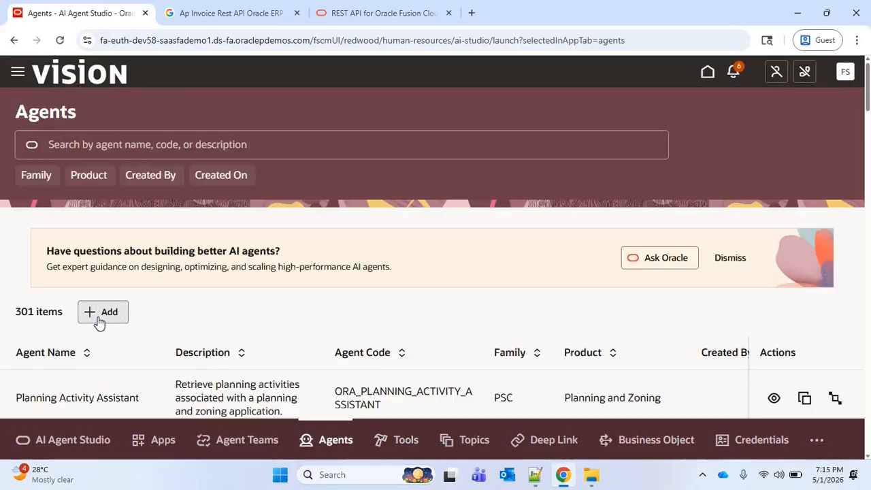
pyautogui.click(100, 314)
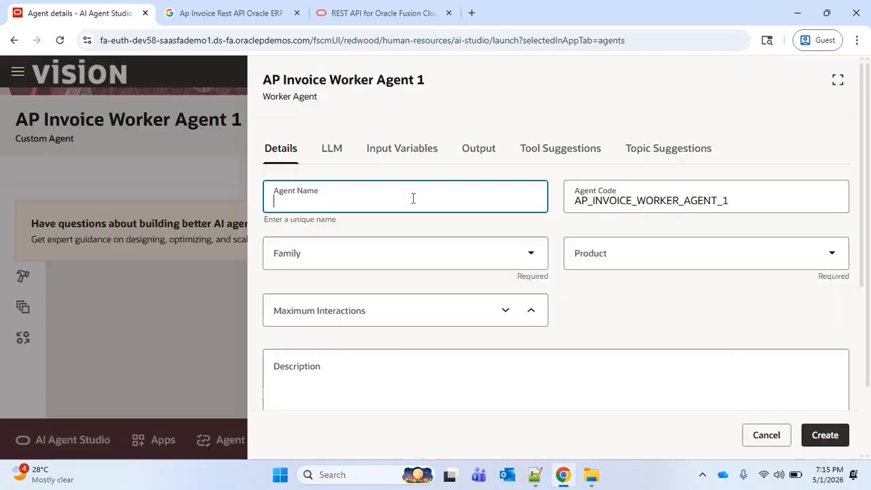
pyautogui.write('AP Invoice Worker Agent 1')
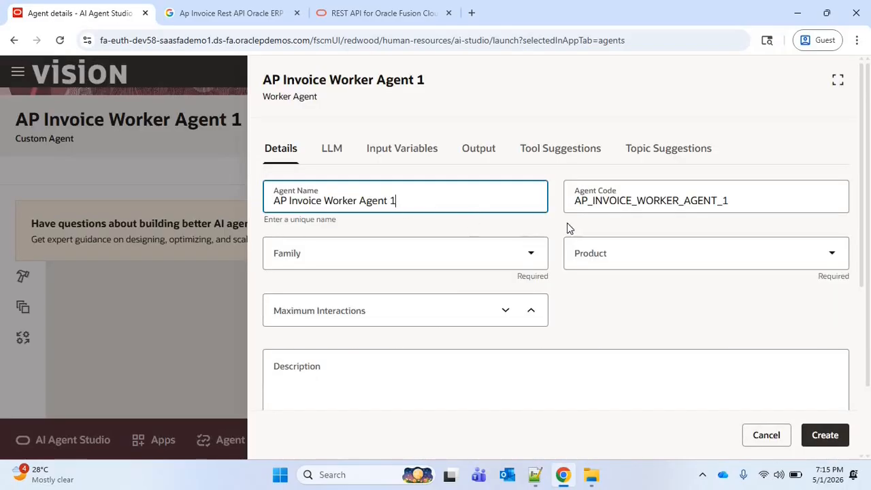
pyautogui.click(421, 260)
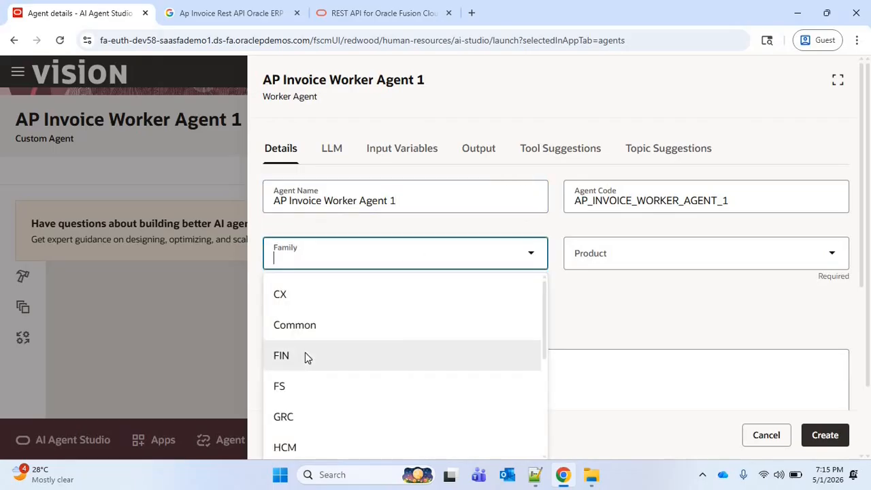
pyautogui.click(402, 356)
pyautogui.click(614, 261)
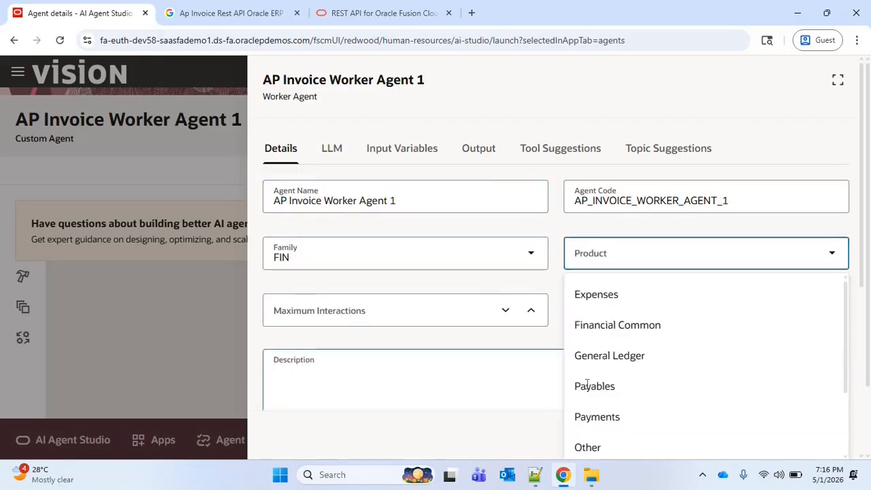
pyautogui.press('Down')
pyautogui.press('Return')
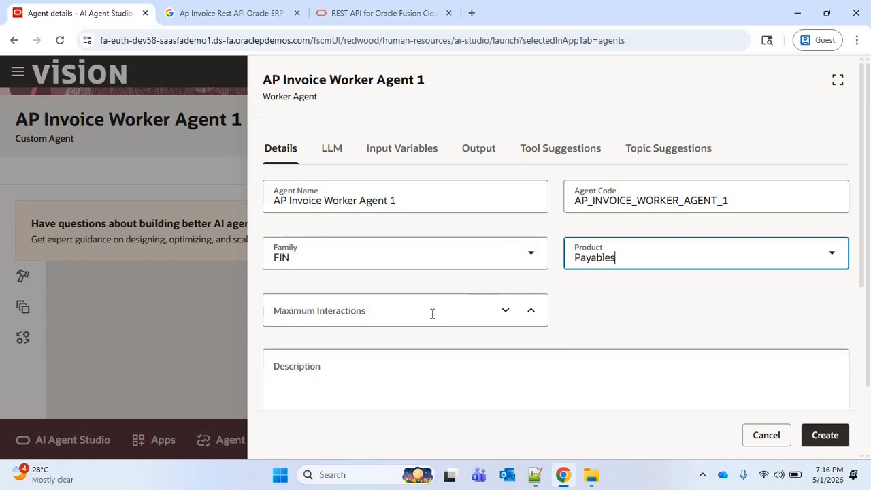
# - Set the worker agent's maximum interactions to 10 and its description to "AI Agent to Get AP Invoice Details"
pyautogui.click(371, 313)
pyautogui.write('10')
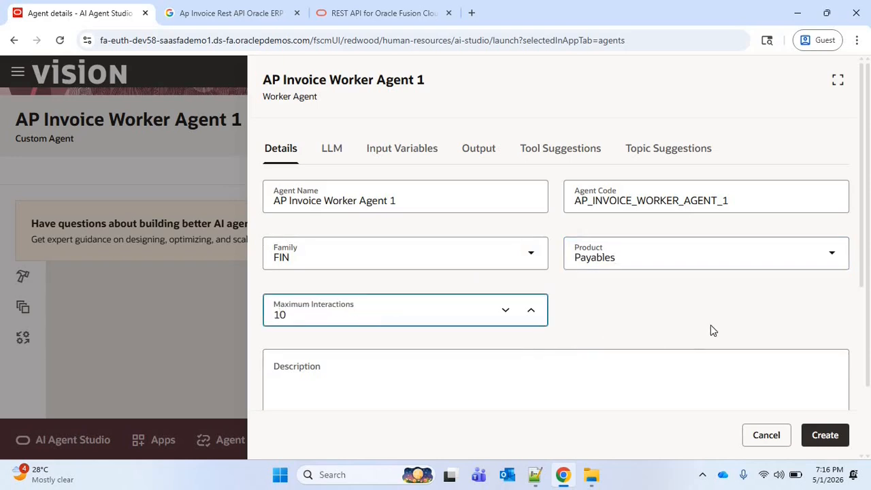
pyautogui.click(764, 302)
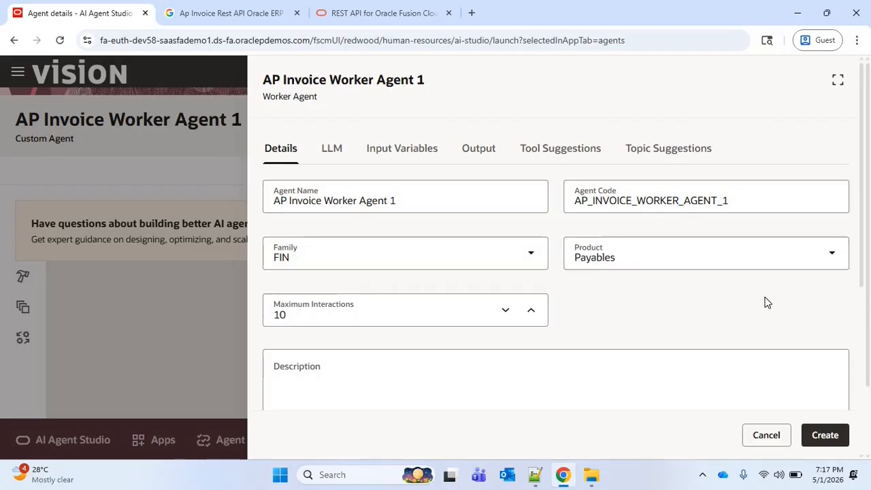
pyautogui.click(448, 376)
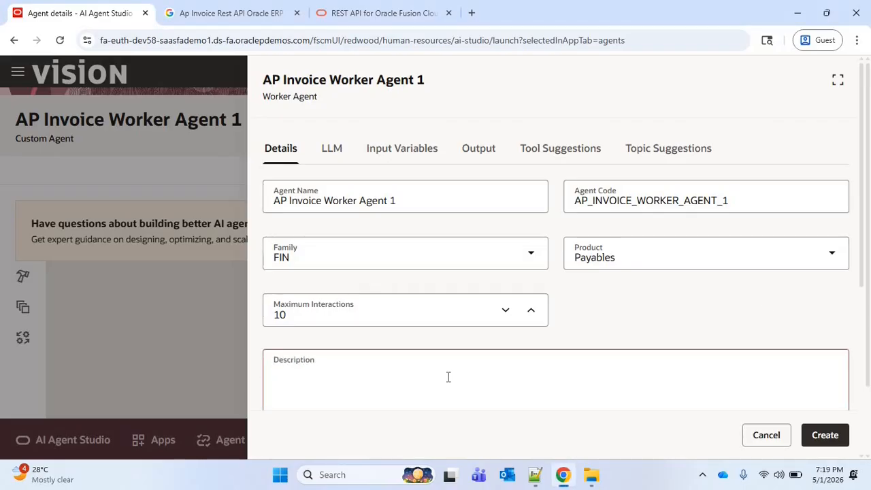
pyautogui.write('AI Agent to Get AP Invoice Details')
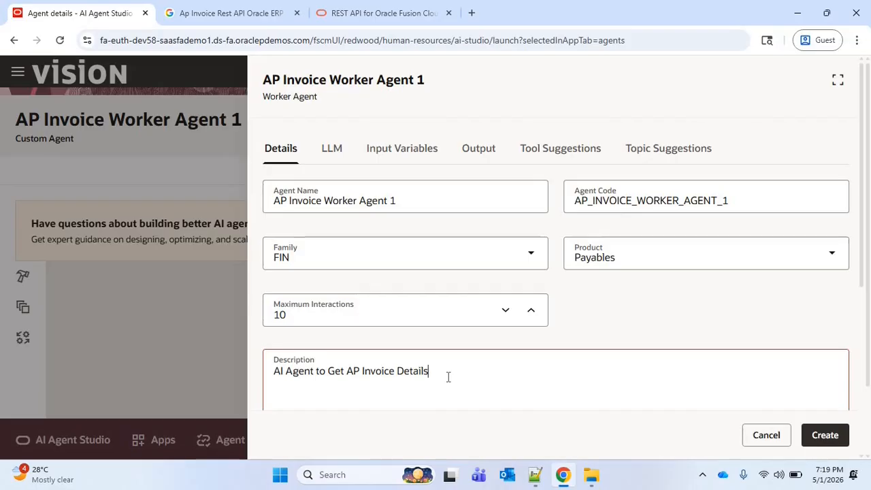
# - Enter "Invoice Number" as the worker agent's prompt and confirm its details with the default GPT-4.1 Mini model
pyautogui.scroll(-3, 856, 368)
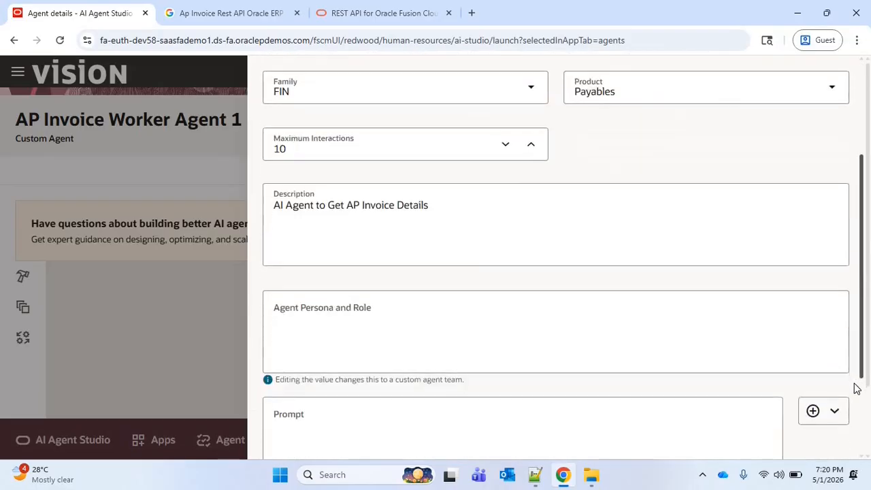
pyautogui.scroll(-1, 856, 410)
pyautogui.click(330, 306)
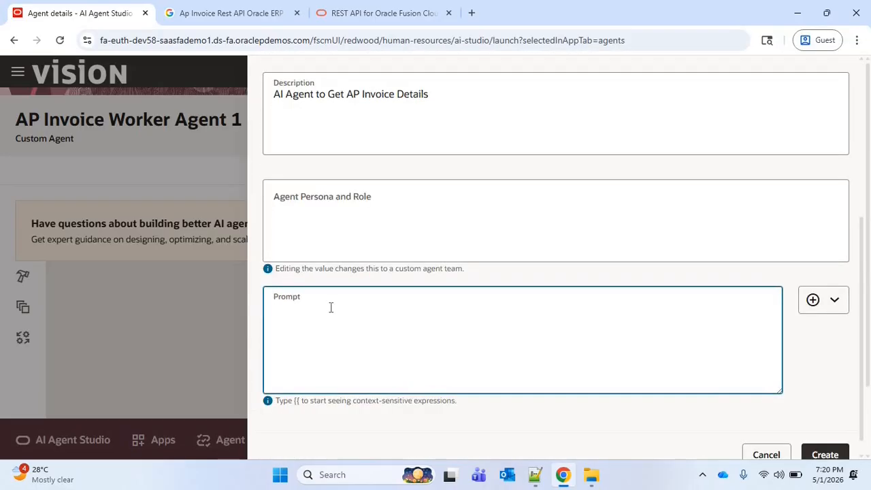
pyautogui.write('Invoice Number')
pyautogui.scroll(4, 861, 224)
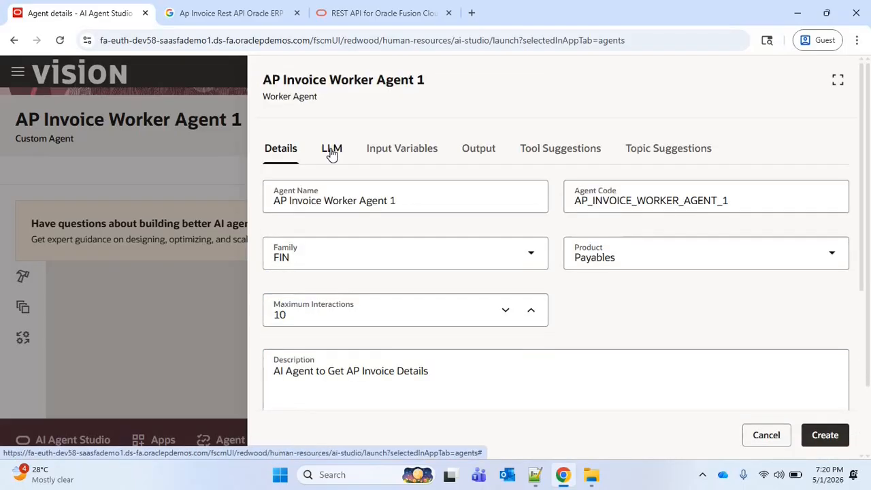
pyautogui.click(331, 152)
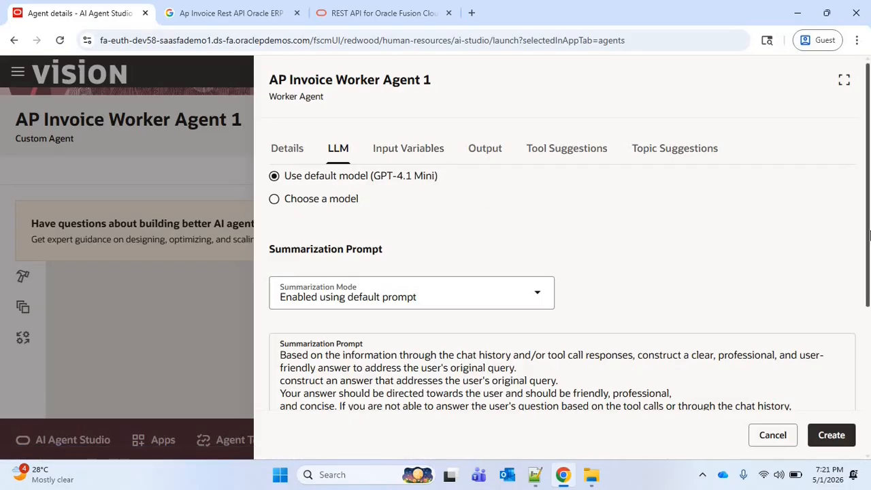
pyautogui.click(833, 436)
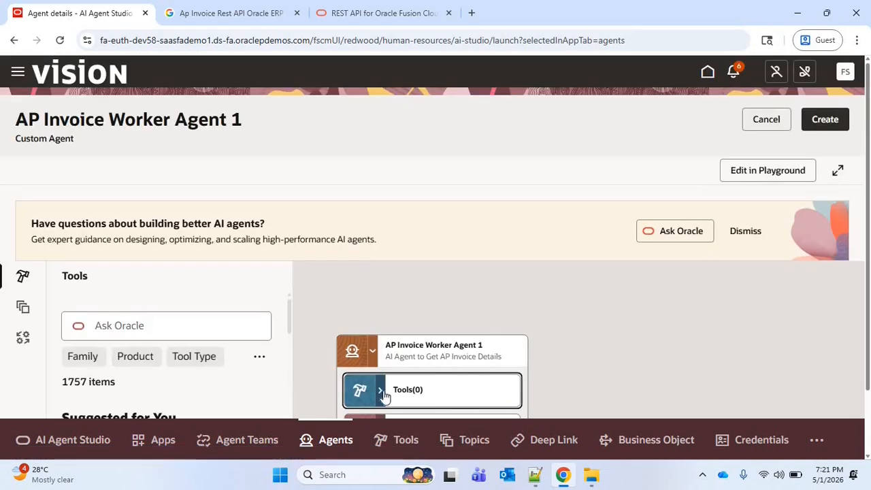
# - Copy the tool name from the Notepad++ notes and search the agent's available tools for "AP Invoice Details Tool 1"
pyautogui.click(537, 476)
pyautogui.moveTo(228, 76); pyautogui.dragTo(100, 79)
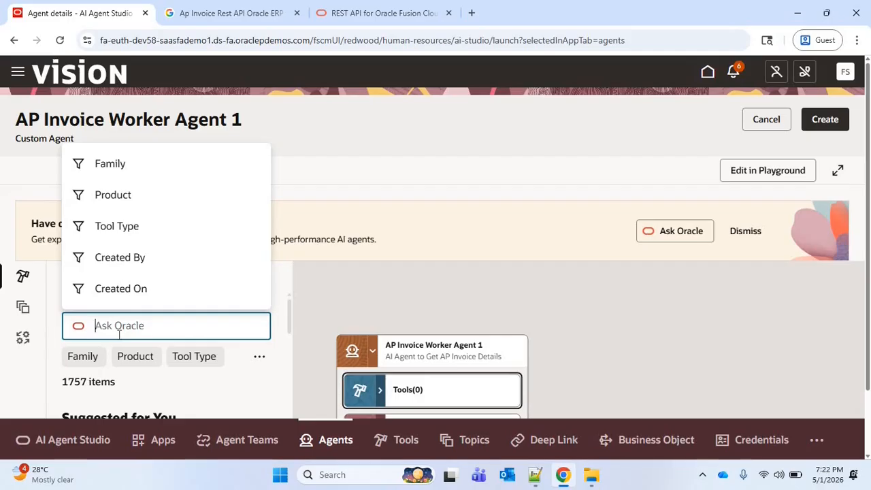
pyautogui.write('AP Invoice Details Tool 1')
pyautogui.press('Return')
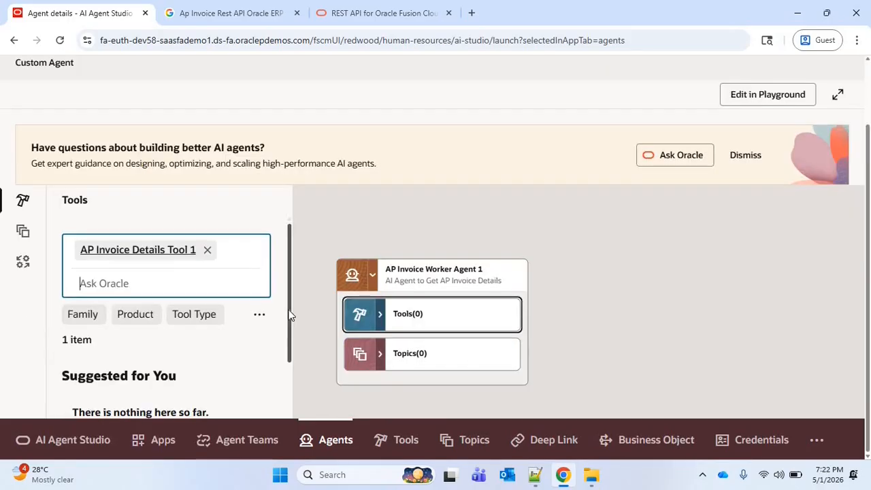
# - Add AP Invoice Details Tool 1 to AP Invoice Worker Agent 1 and create the agent
pyautogui.scroll(-3, 288, 346)
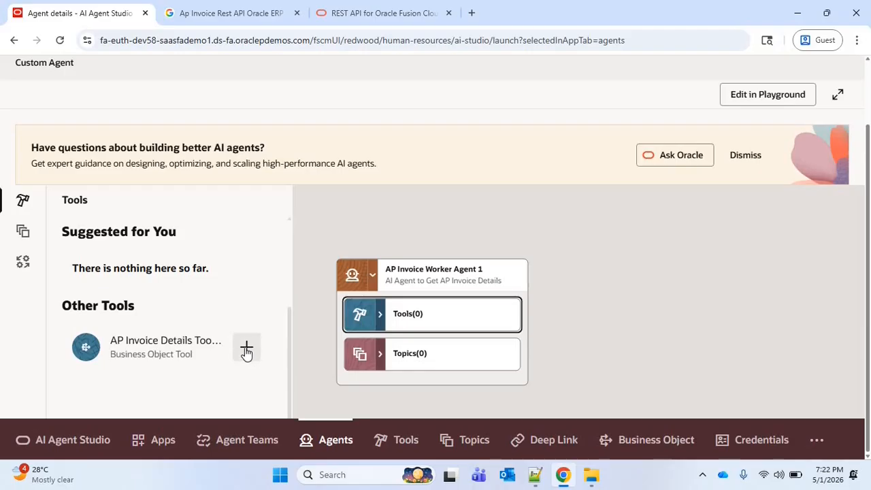
pyautogui.click(246, 349)
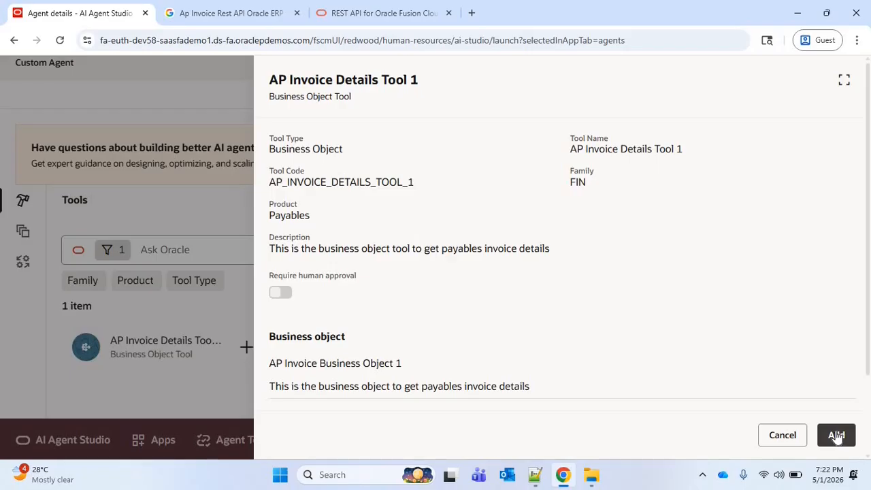
pyautogui.click(837, 436)
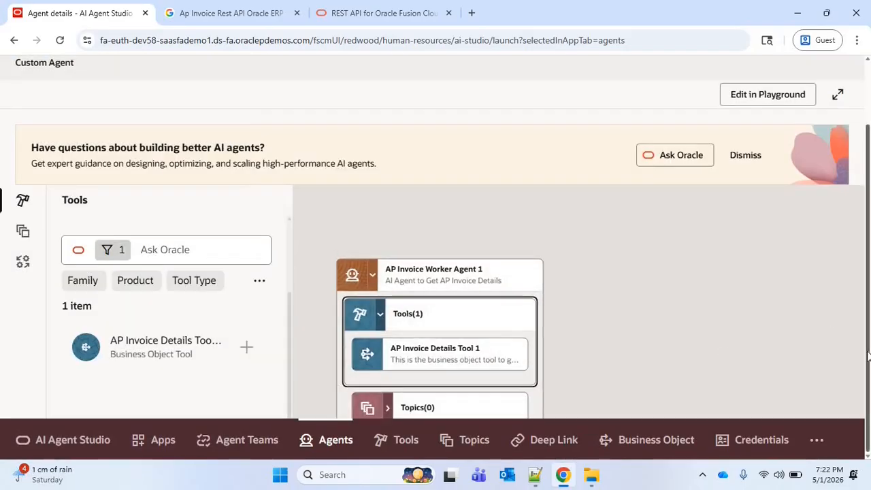
pyautogui.scroll(2, 869, 311)
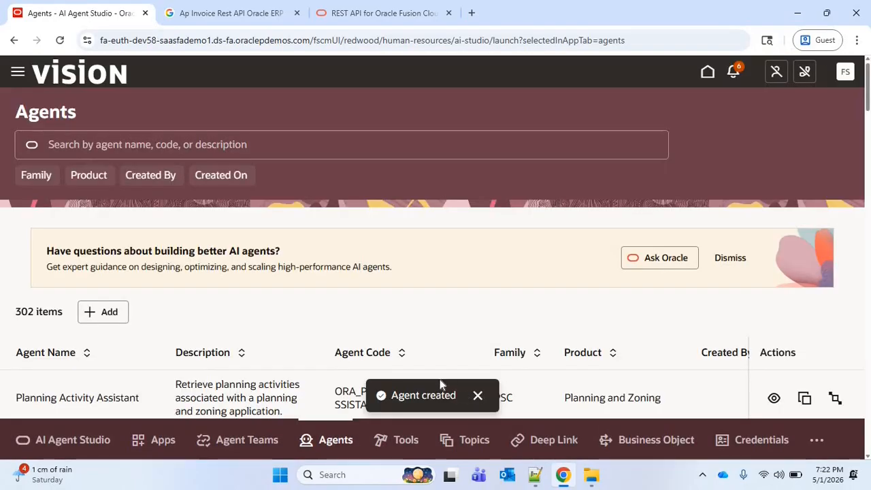
# - Record "AP Invoice Worker Agent 1" as the agent name in the Notepad++ notes and return to AI Agent Studio
pyautogui.hotkey('alt', 'Tab')
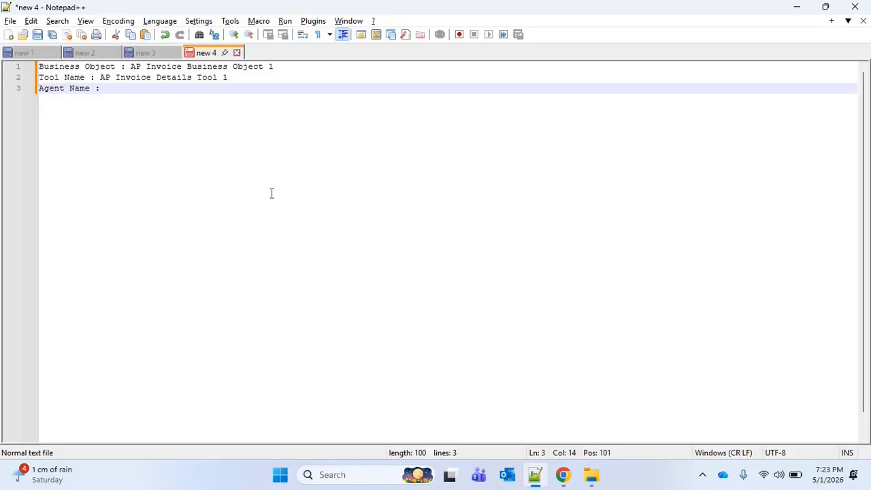
pyautogui.write('AP Invoice Worker Agent 1')
pyautogui.hotkey('alt', 'Tab')
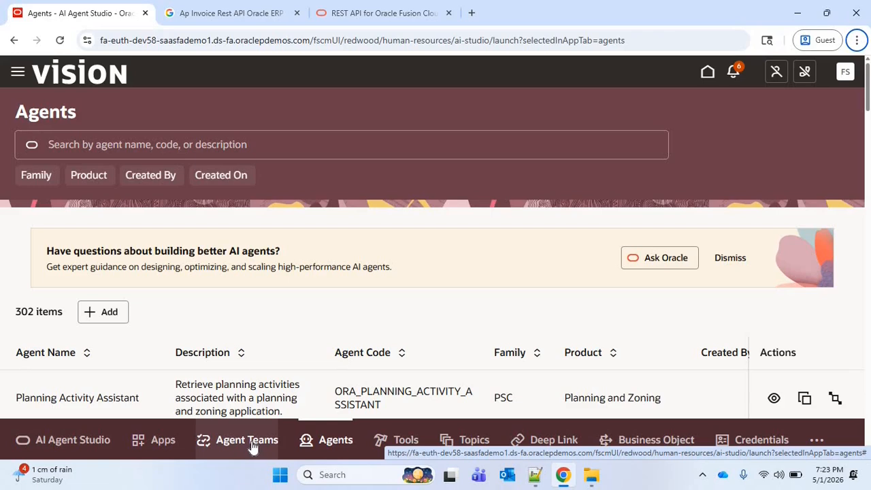
# - Start a new agent team named "AP Invoice Supervisor Agent 1" with family FIN and product Payables
pyautogui.click(253, 443)
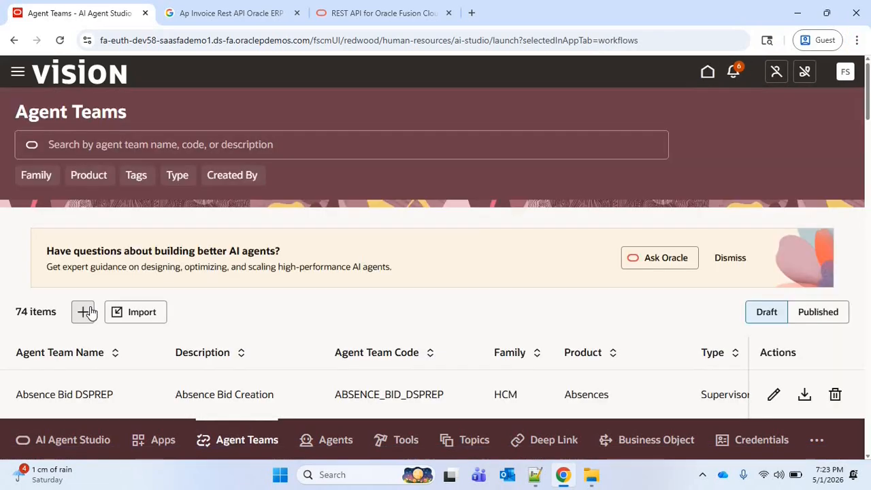
pyautogui.click(85, 312)
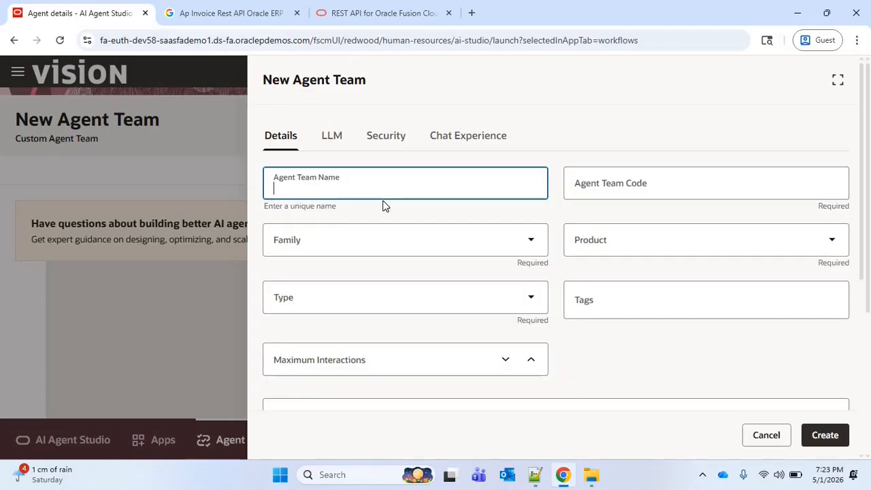
pyautogui.write('AP Invoice Supervisor Agent 1')
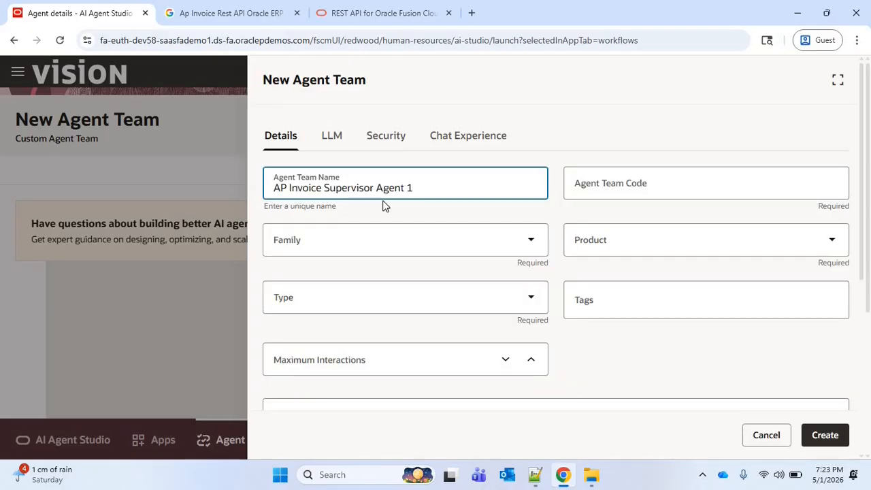
pyautogui.click(628, 196)
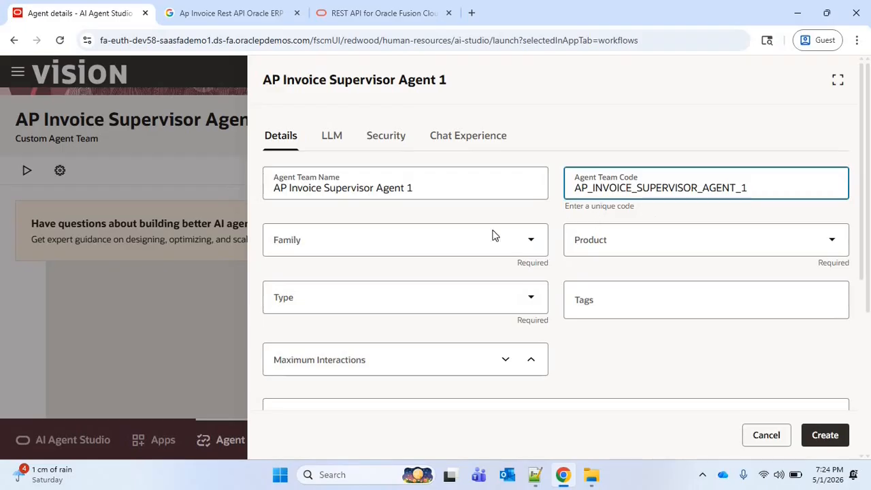
pyautogui.click(439, 244)
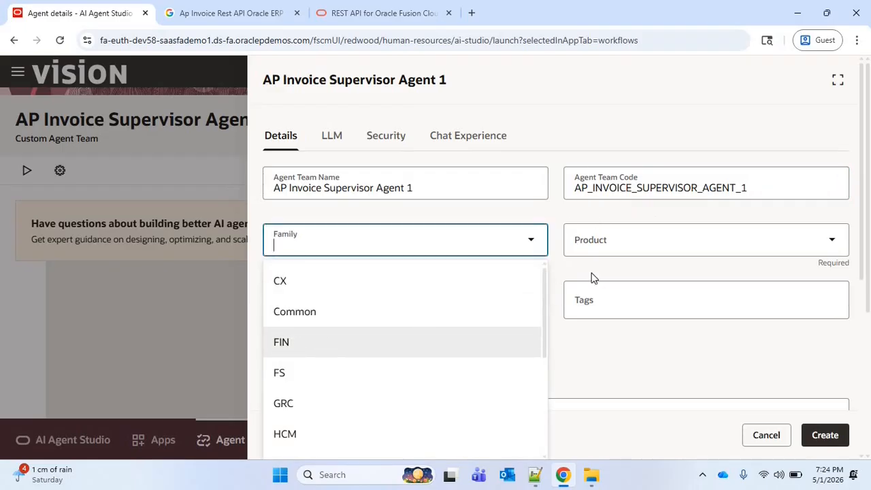
pyautogui.click(627, 251)
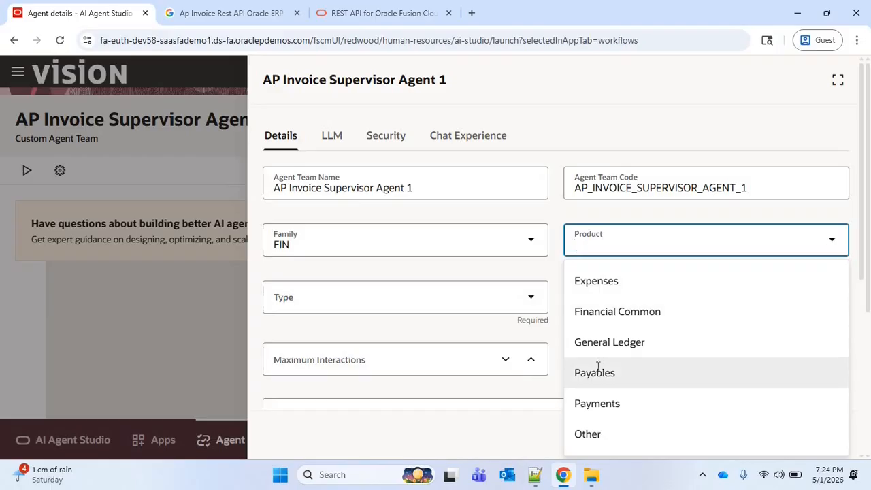
pyautogui.click(613, 372)
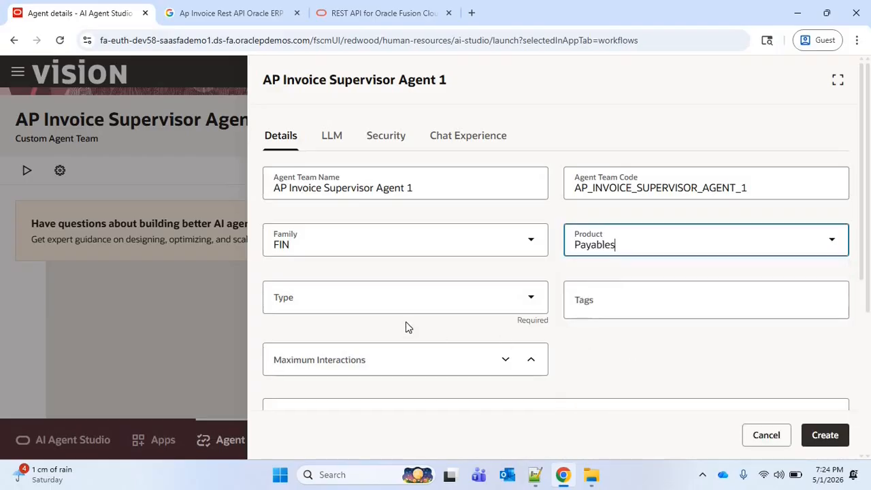
# - Set the agent team's type to Supervisor and its maximum interactions to 10
pyautogui.click(371, 300)
pyautogui.click(536, 317)
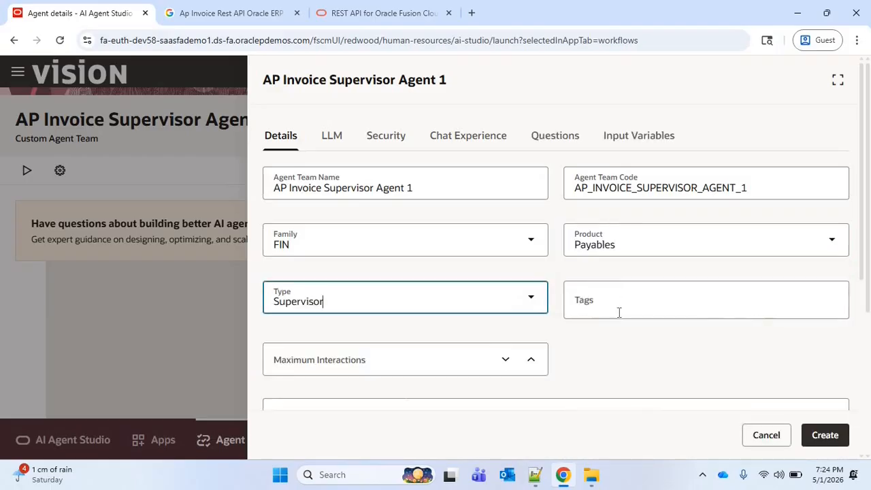
pyautogui.scroll(-2, 478, 350)
pyautogui.click(369, 235)
pyautogui.write('1')
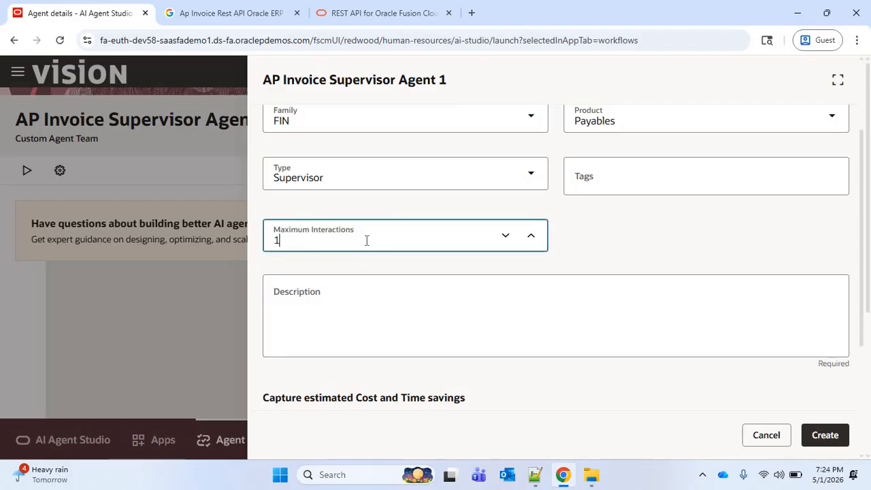
pyautogui.write('0')
# - Enter the description "Agent Team to Get AP Invoice Details" and create the agent team with the default GPT-4.1 Mini model
pyautogui.click(362, 294)
pyautogui.write('Agent Team to Get AP Invoice Details')
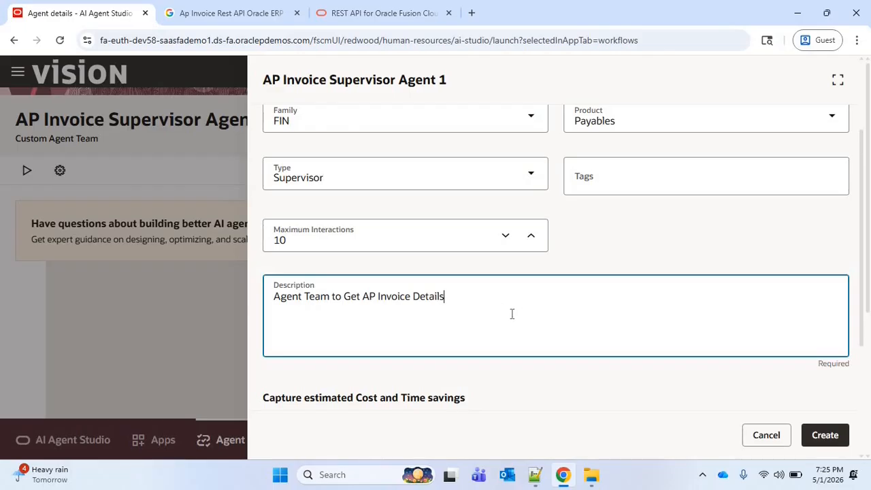
pyautogui.moveTo(862, 312); pyautogui.dragTo(860, 247)
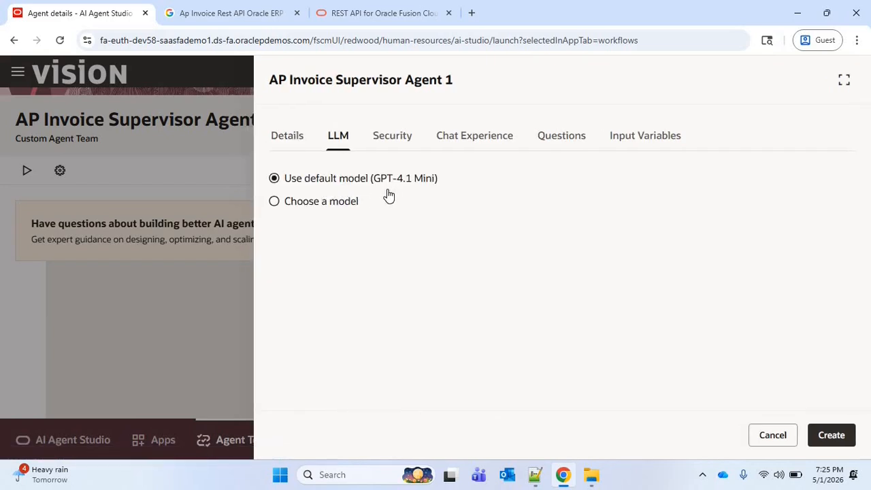
pyautogui.click(832, 439)
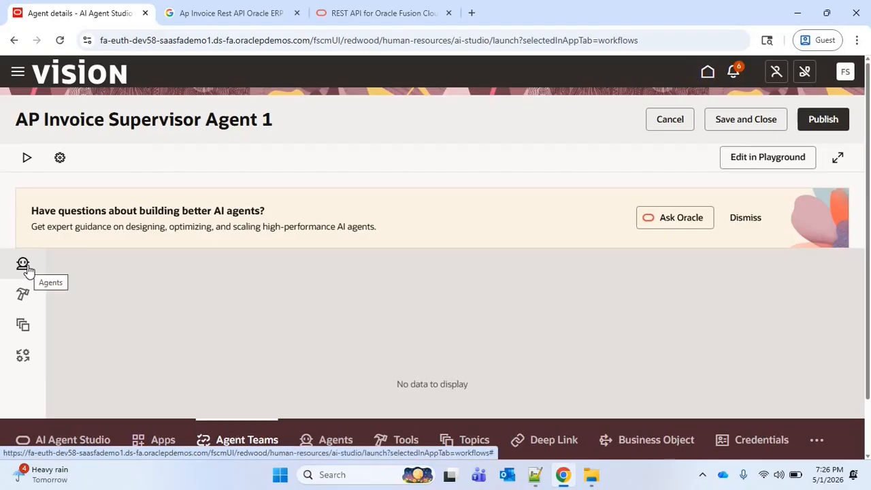
# - Find "AP Invoice Worker Agent 1" among the available agents, using the name from the Notepad++ notes, and add it to the supervisor team
pyautogui.click(26, 266)
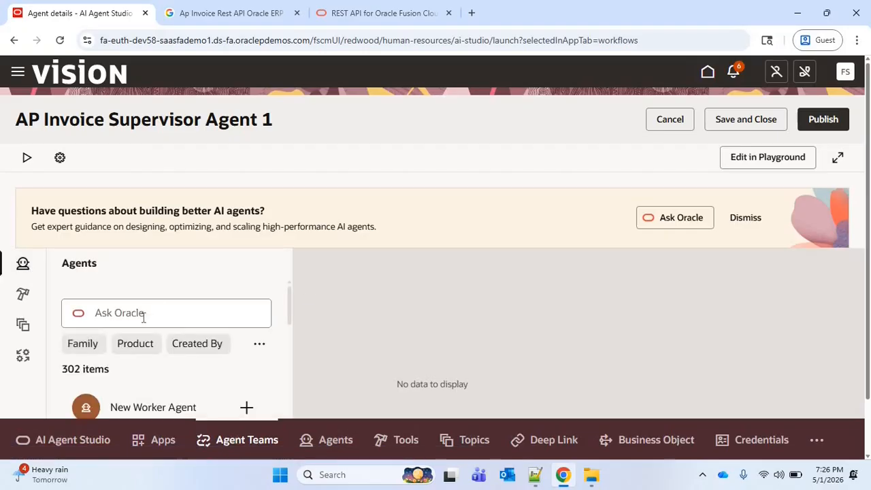
pyautogui.hotkey('alt', 'Tab')
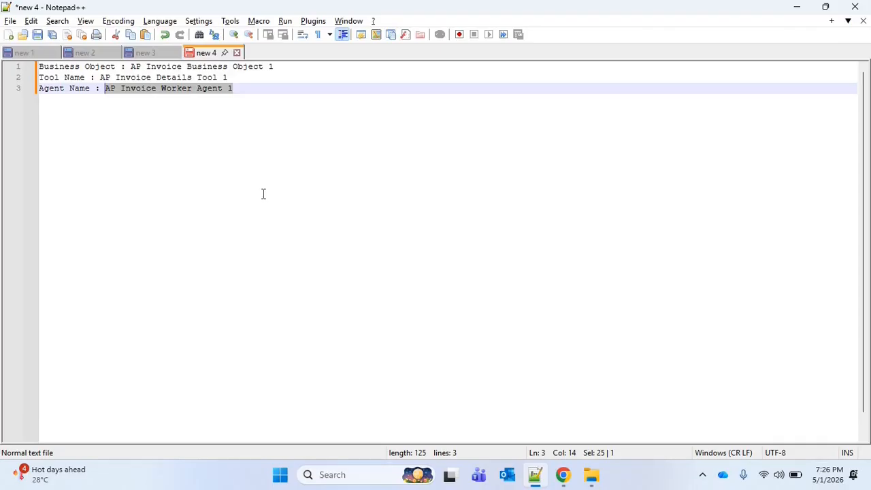
pyautogui.hotkey('alt', 'Tab')
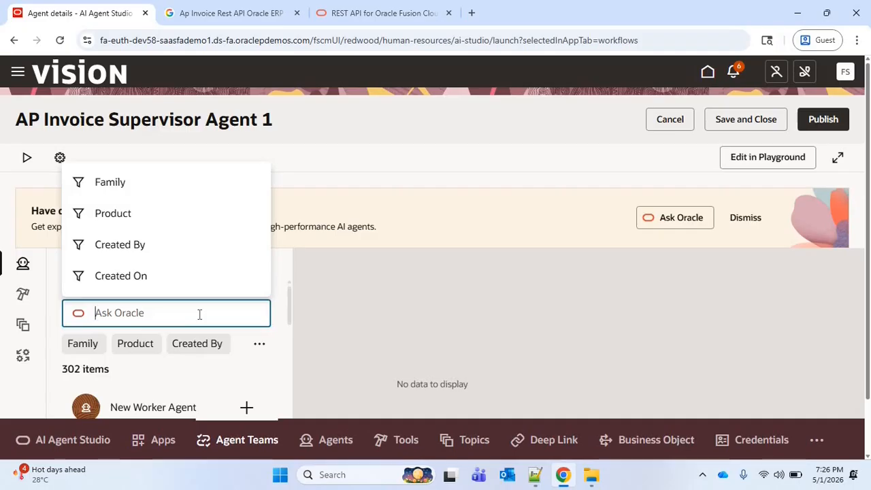
pyautogui.write('AP Invoice Worker Agent 1')
pyautogui.press('Return')
pyautogui.scroll(-1, 284, 358)
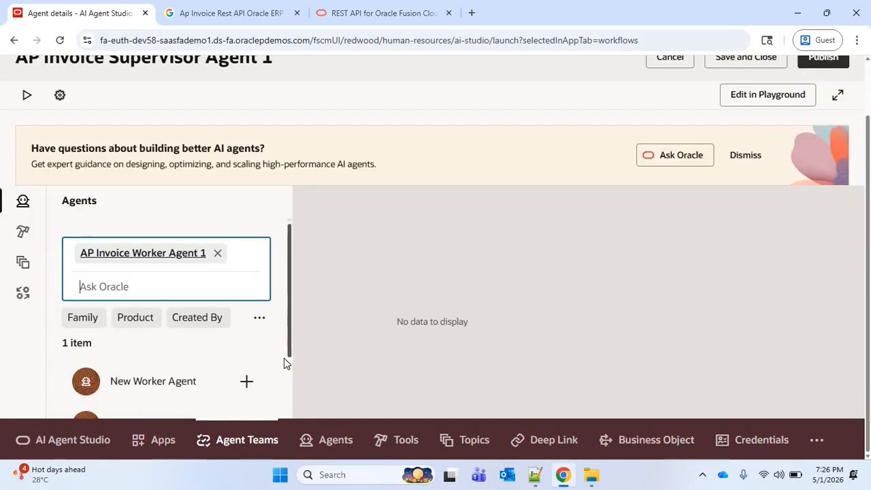
pyautogui.scroll(-3, 284, 358)
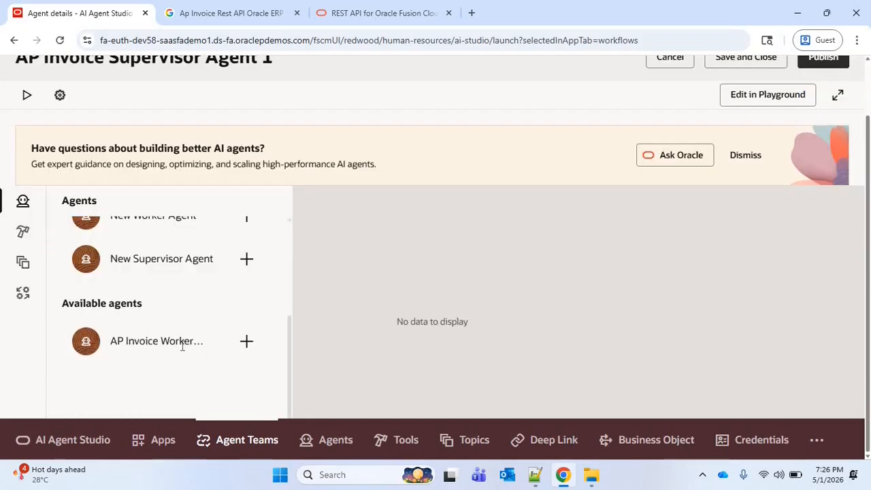
pyautogui.click(250, 345)
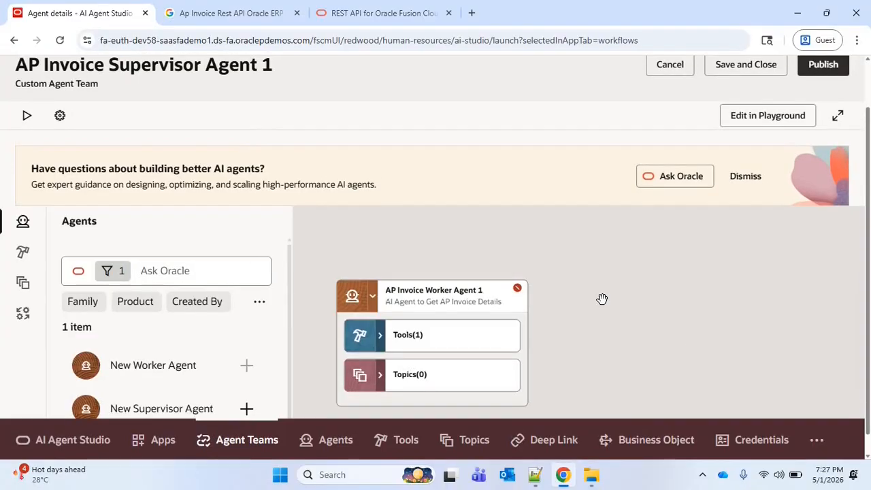
# - Add "Enter the Invoice Number" as the first starter question in the agent team's settings and save them
pyautogui.scroll(1, 414, 263)
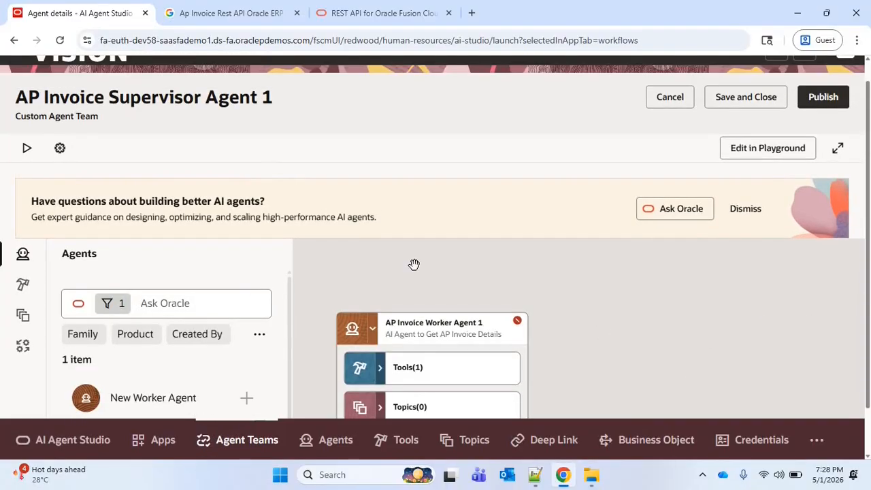
pyautogui.click(61, 152)
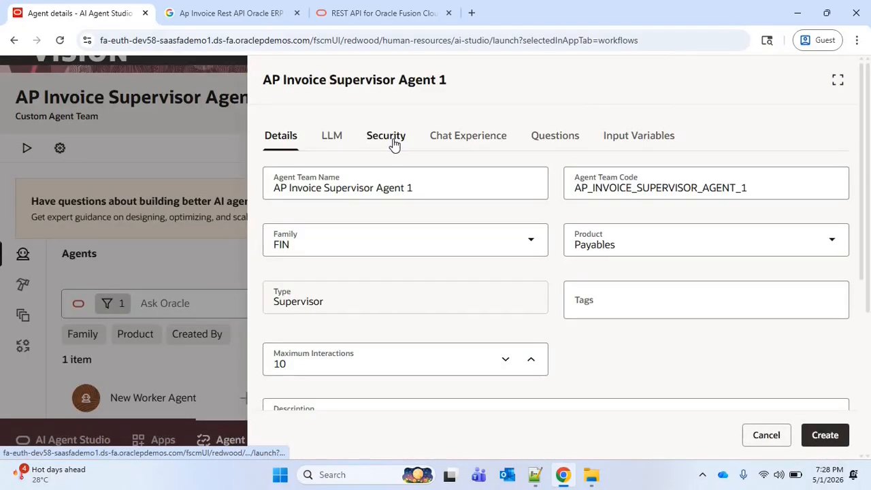
pyautogui.click(393, 143)
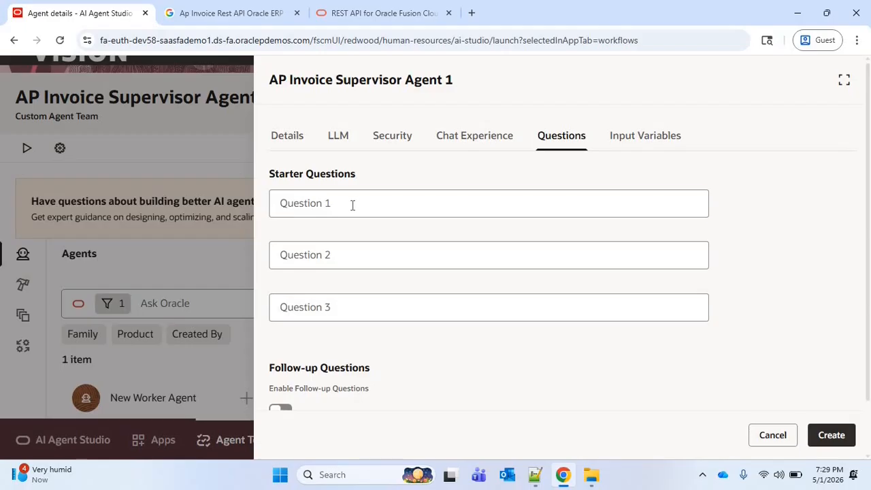
pyautogui.click(353, 205)
pyautogui.write('En')
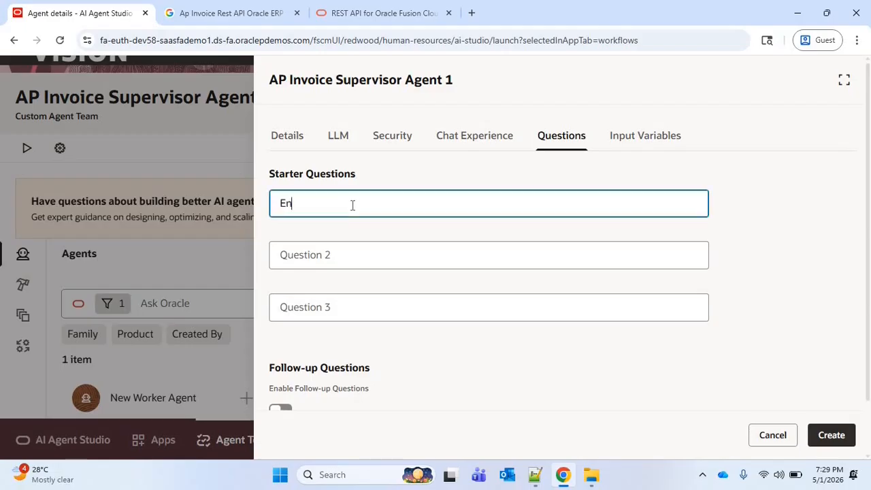
pyautogui.write('ter the Invoice Number')
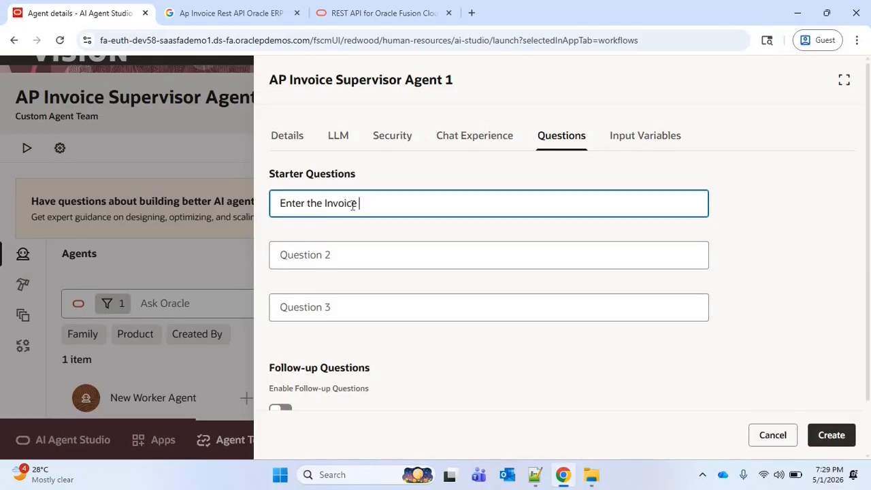
pyautogui.click(832, 436)
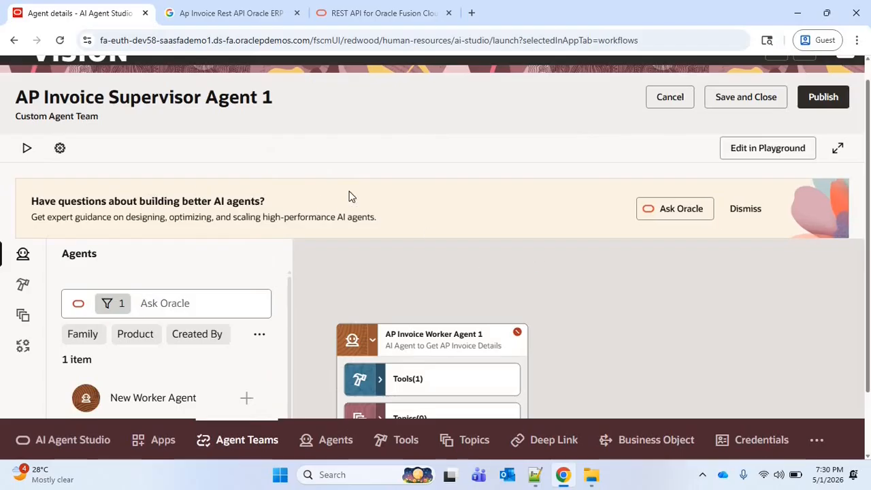
# - Run the agent team in debug mode and submit an invoice number to the chat
pyautogui.click(27, 150)
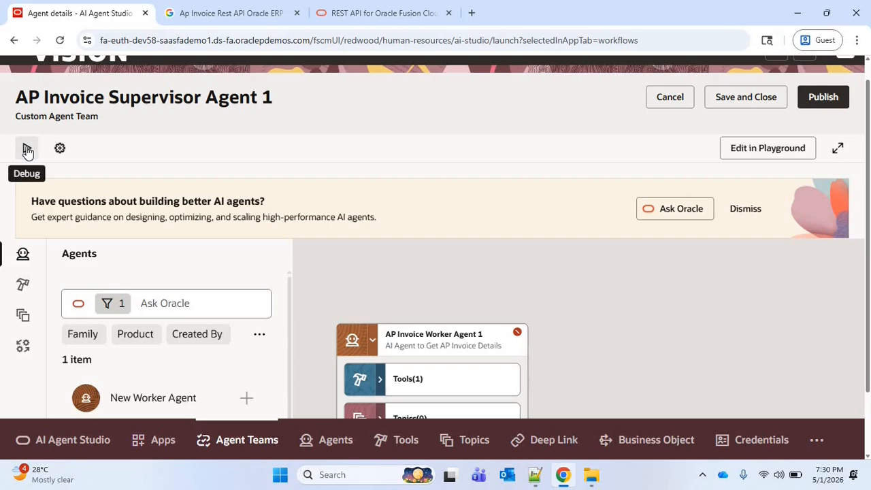
pyautogui.click(27, 150)
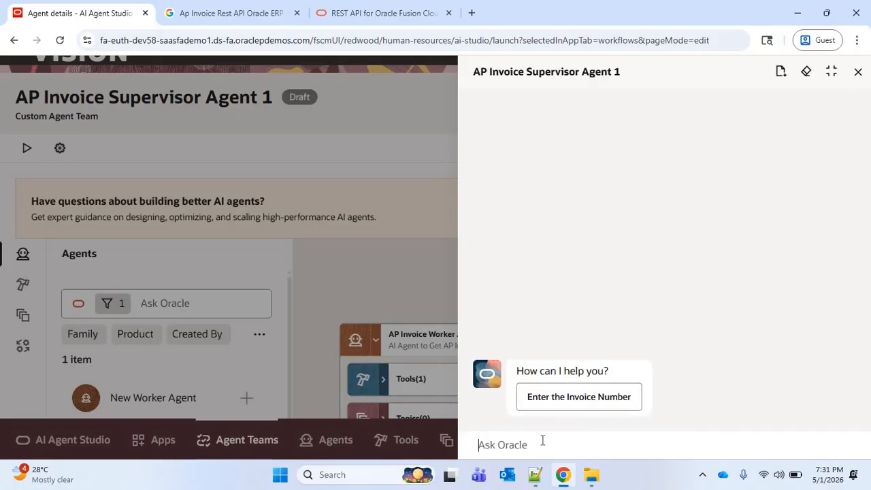
pyautogui.write('SS 201219046')
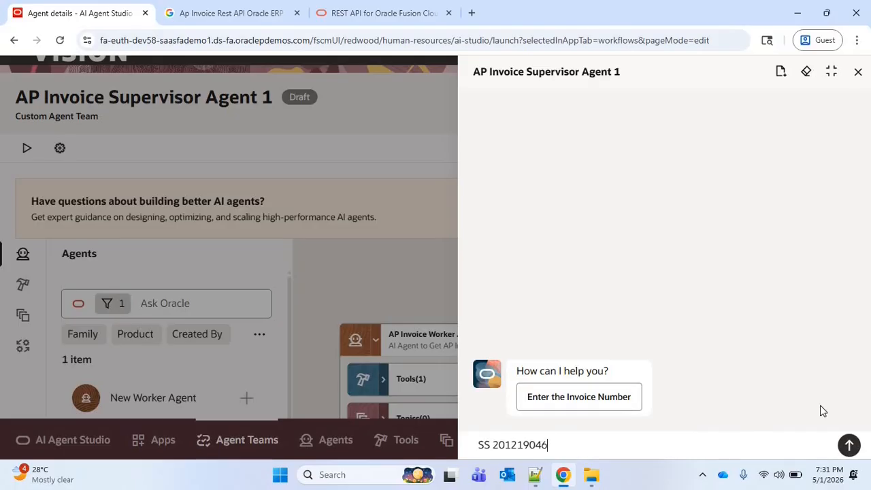
pyautogui.press('Return')
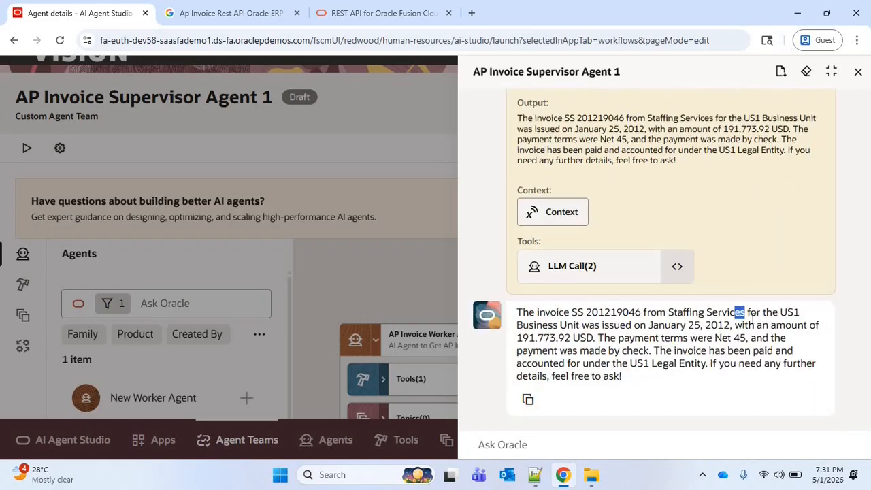
# - Review the supplier, date, amount, payment terms, payment method, status and legal entity in the agent's reply, and close the debug chat
pyautogui.moveTo(740, 312); pyautogui.dragTo(668, 312)
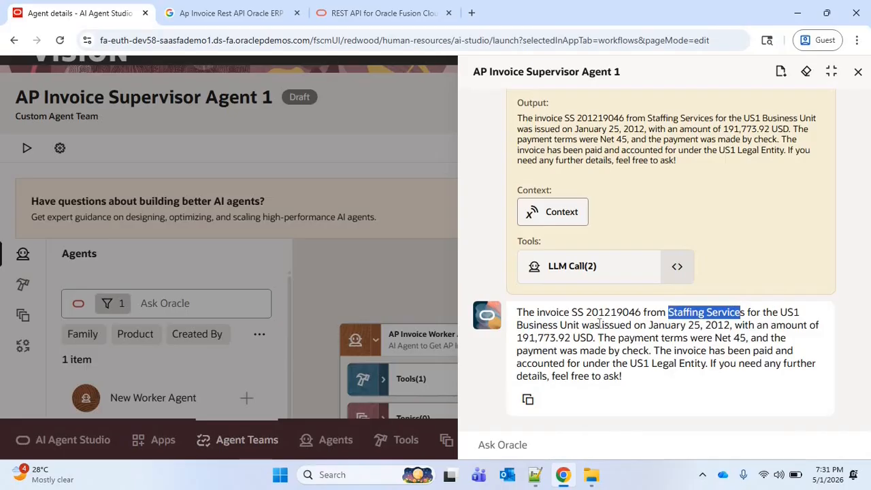
pyautogui.moveTo(736, 326); pyautogui.dragTo(647, 326)
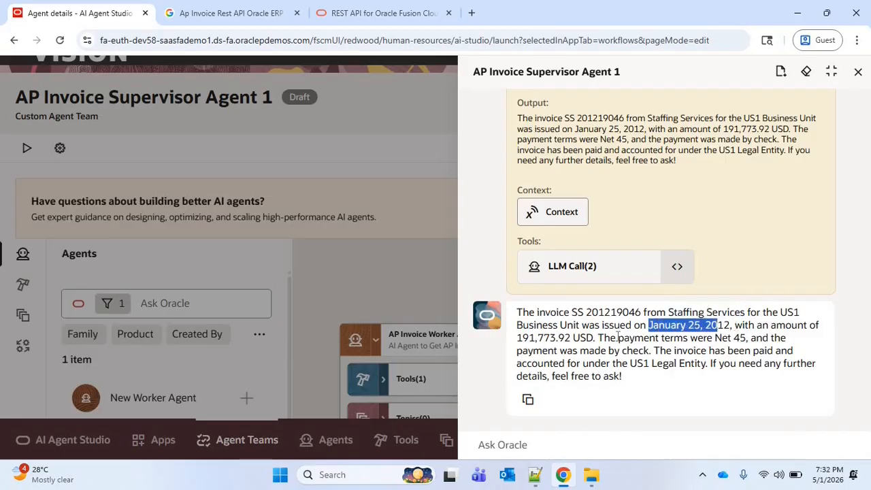
pyautogui.click(528, 337)
pyautogui.doubleClick(518, 338)
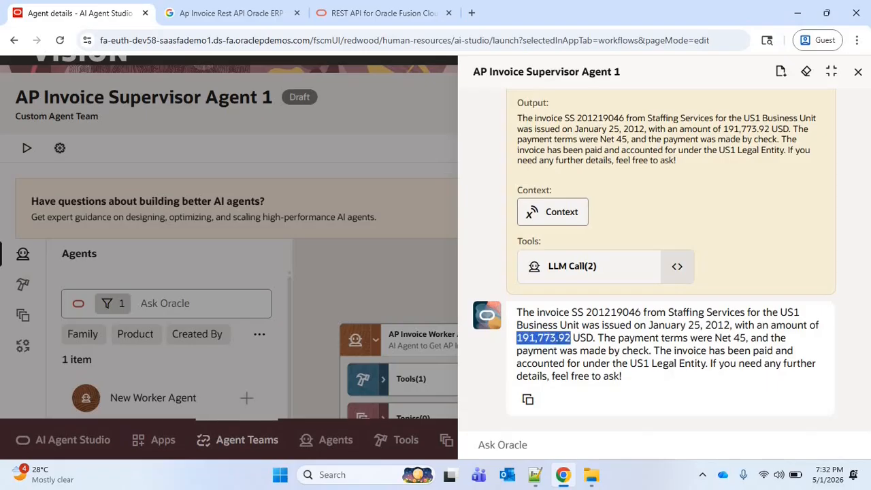
pyautogui.moveTo(715, 337); pyautogui.dragTo(740, 337)
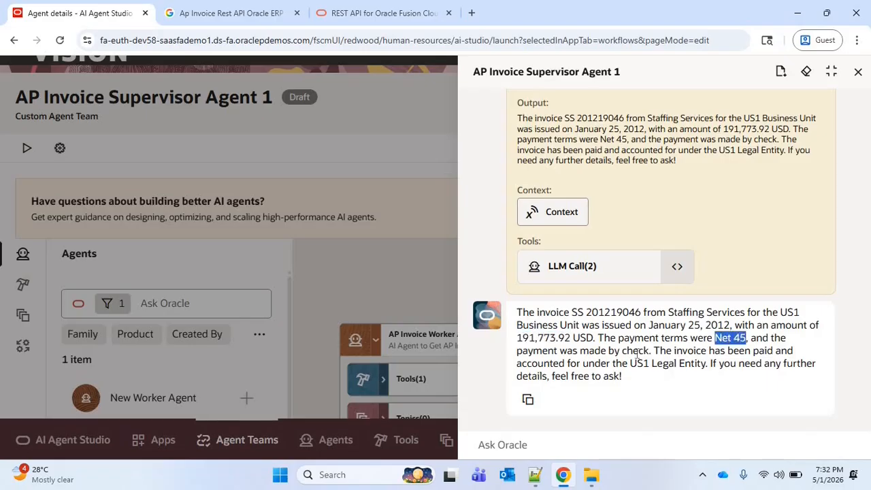
pyautogui.doubleClick(637, 351)
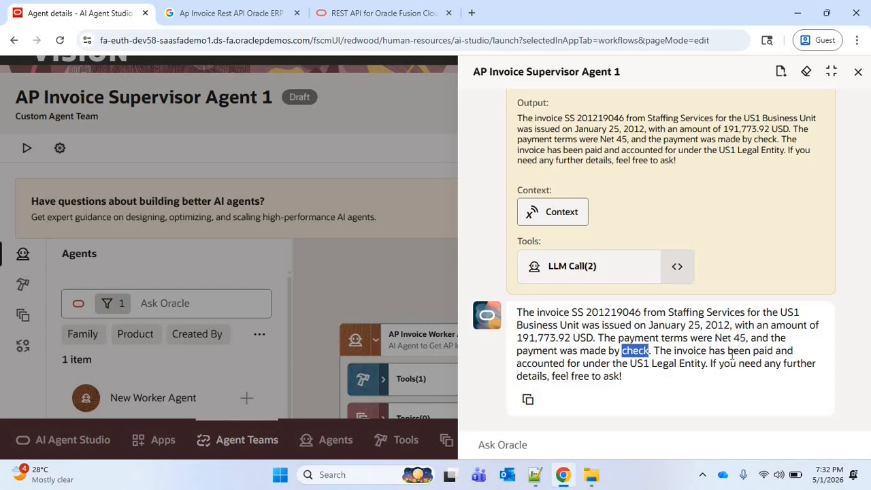
pyautogui.doubleClick(762, 351)
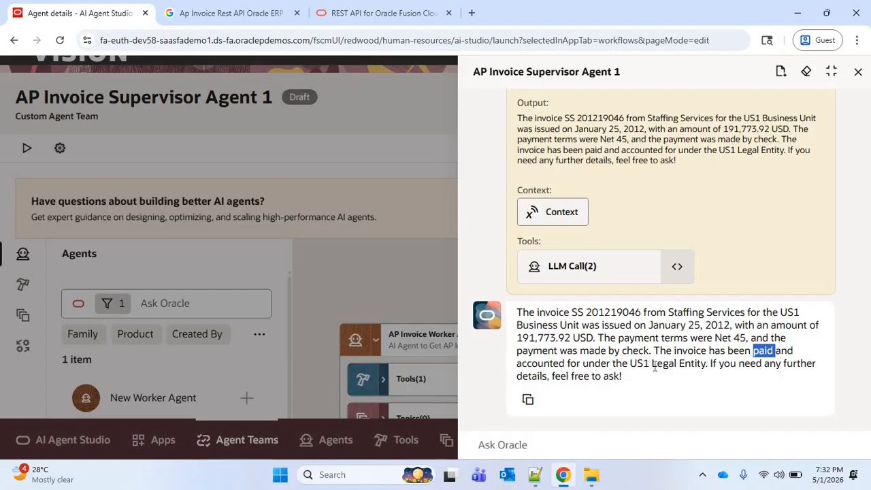
pyautogui.moveTo(706, 364); pyautogui.dragTo(630, 365)
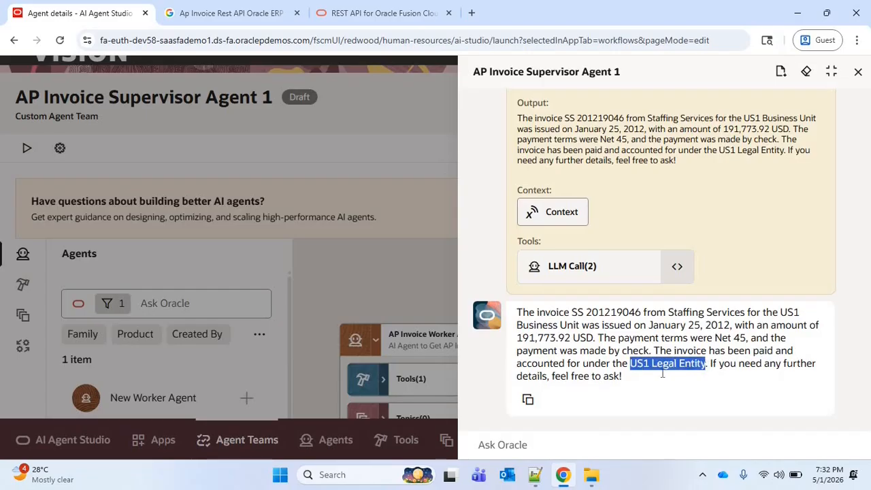
pyautogui.click(702, 386)
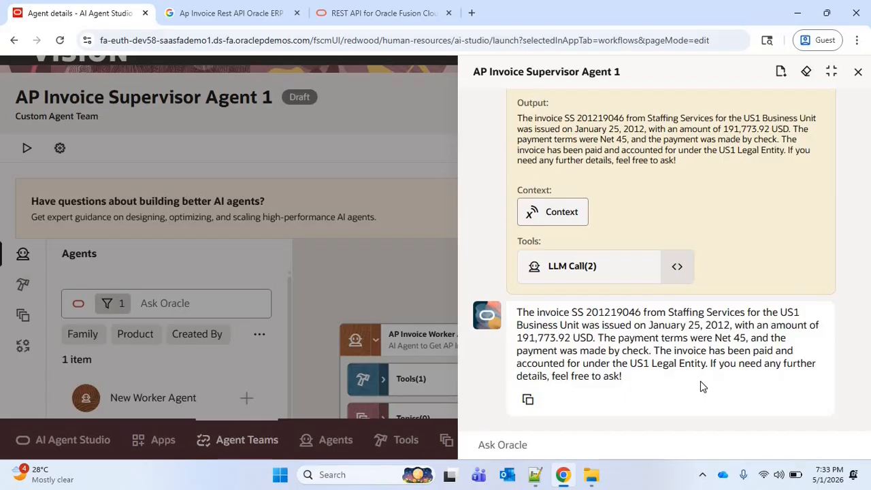
pyautogui.click(858, 72)
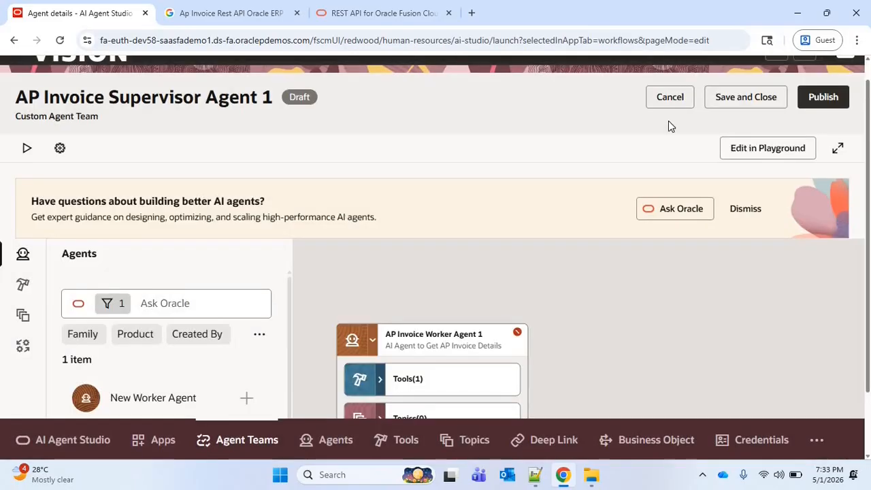
# - Publish the custom agent team "AP Invoice Supervisor Agent 1" and confirm the publication
pyautogui.click(822, 100)
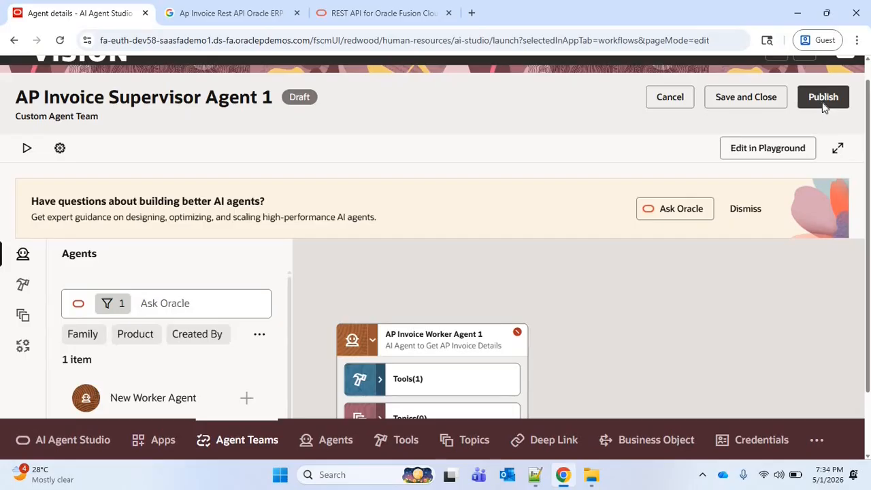
pyautogui.click(824, 102)
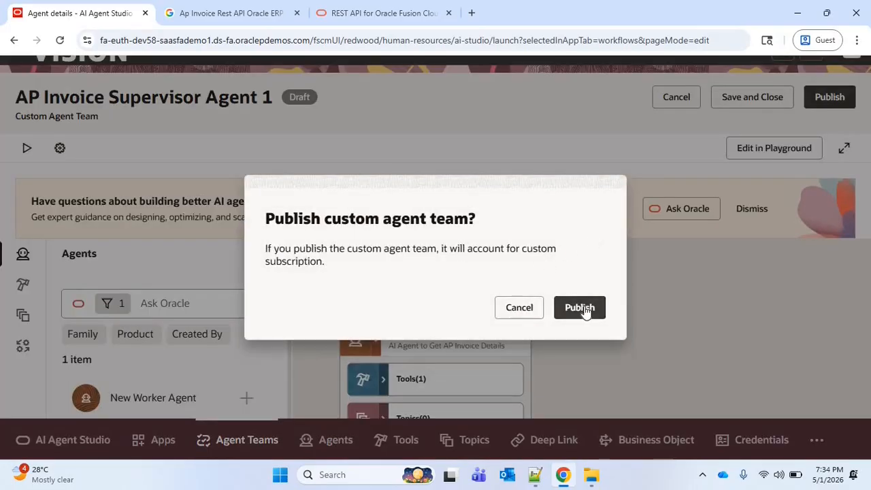
pyautogui.click(585, 308)
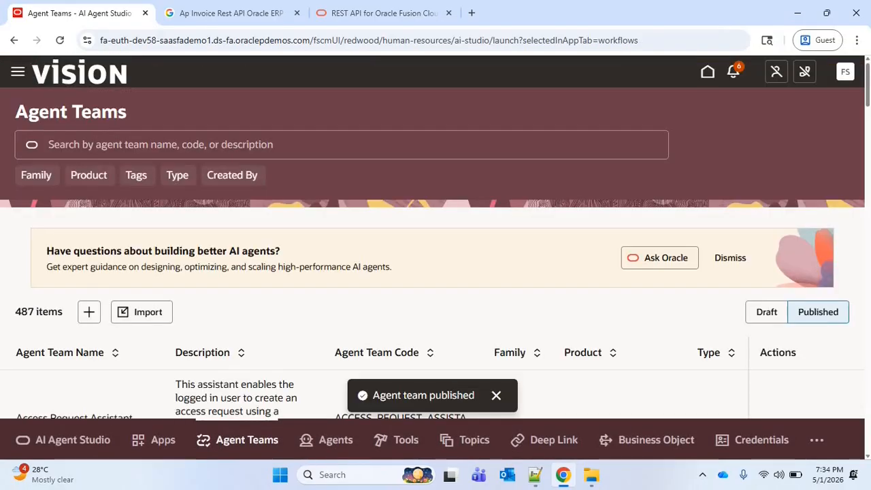
# - Search the published agent teams for "AP Invoice Supervisor Agent 1" and open that team for editing
pyautogui.click(192, 144)
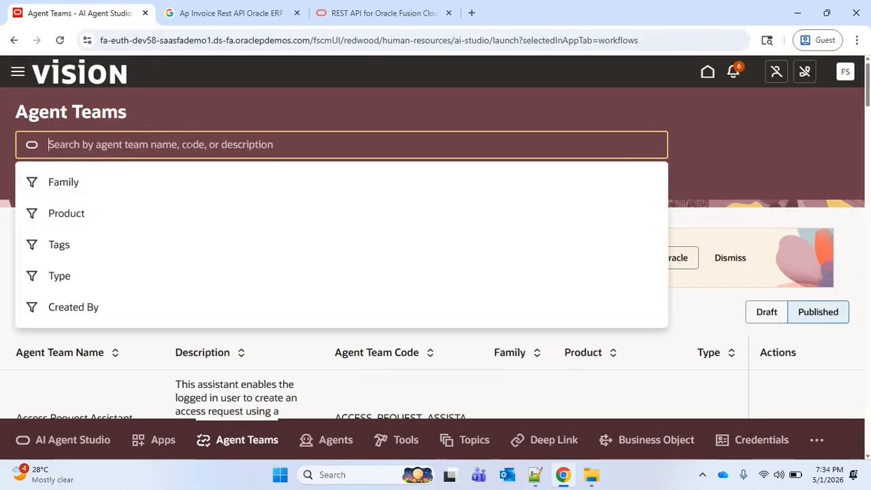
pyautogui.write('AP Invoice Supervisor Agent 1')
pyautogui.click(170, 181)
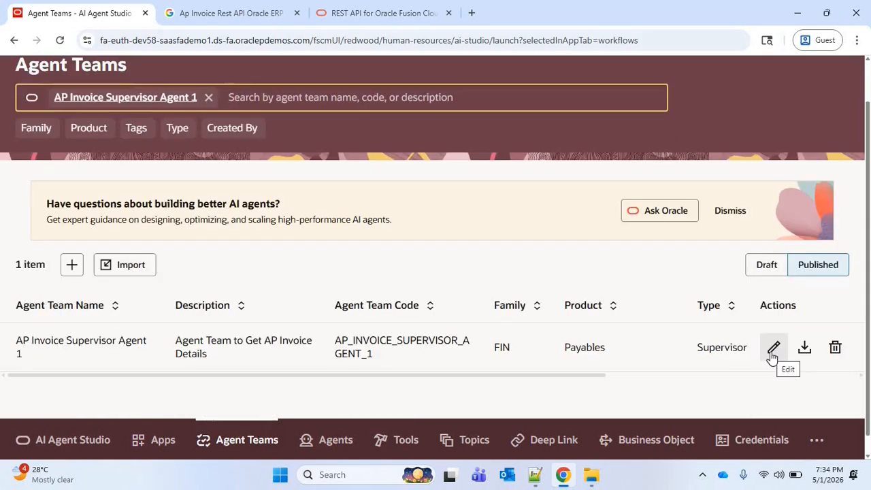
pyautogui.click(772, 350)
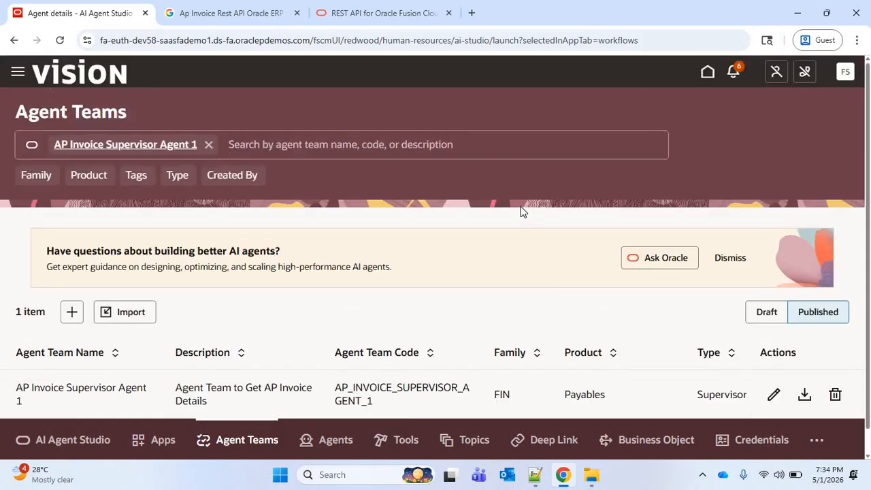